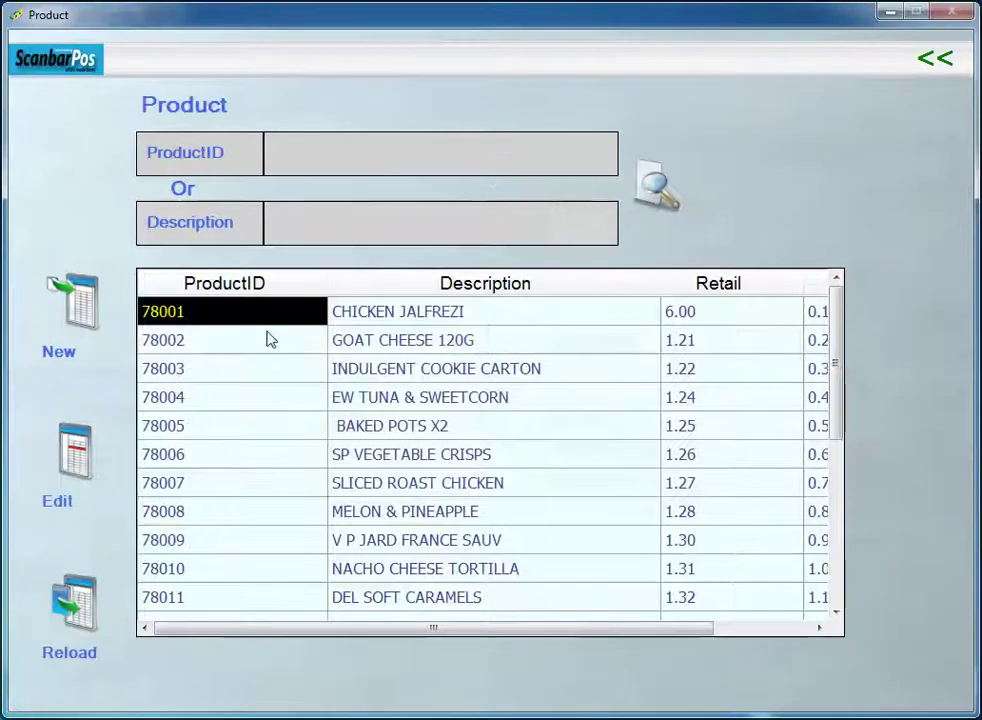
Step: Add products 78001 CHICKEN JALFREZI and 78002 GOAT CHEESE 120G to the sale
left_click(267, 314)
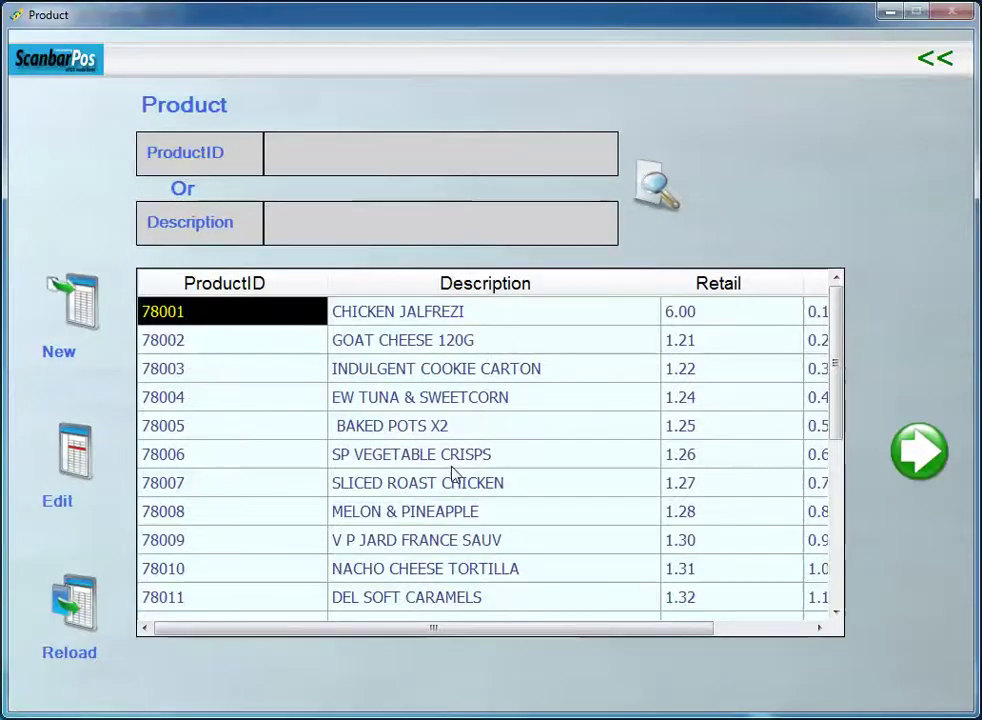
left_click(920, 455)
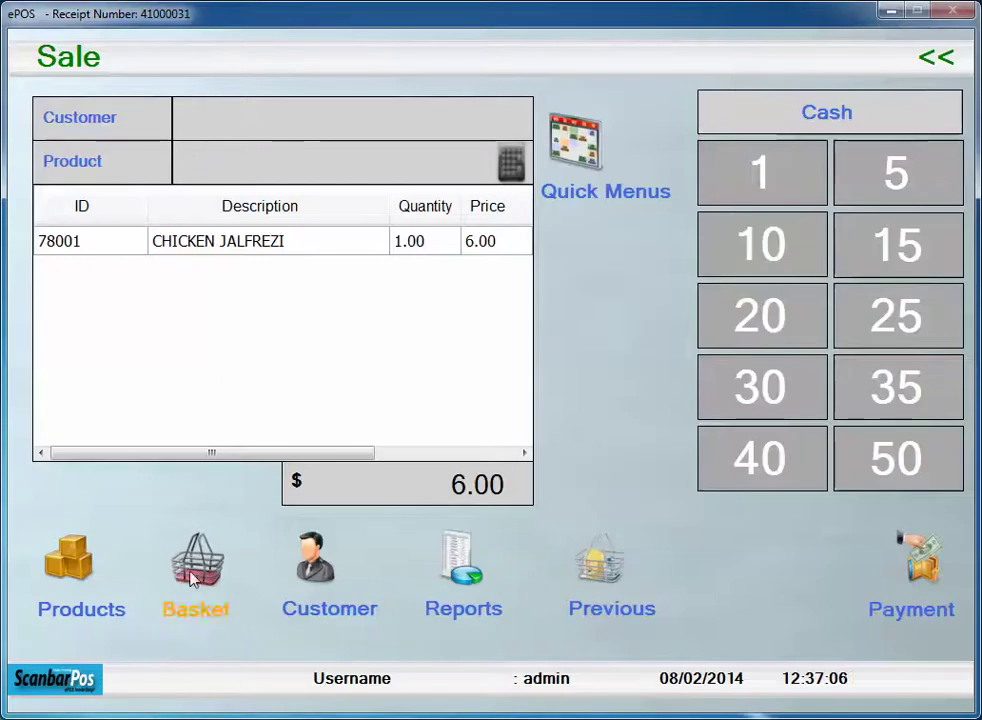
left_click(140, 545)
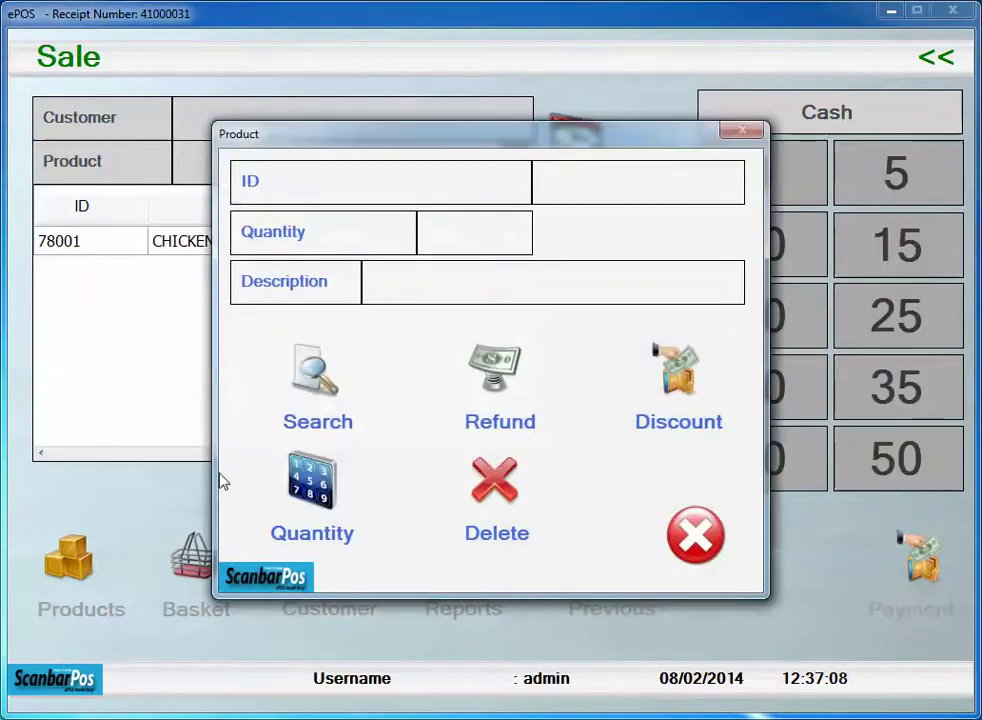
left_click(296, 385)
left_click(234, 342)
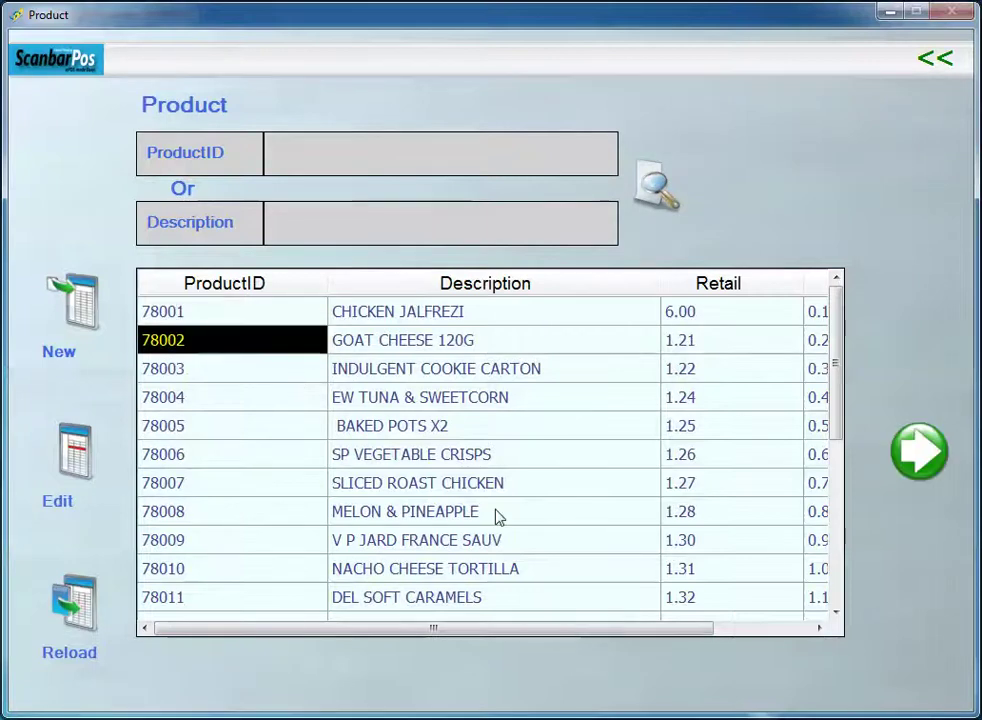
left_click(918, 452)
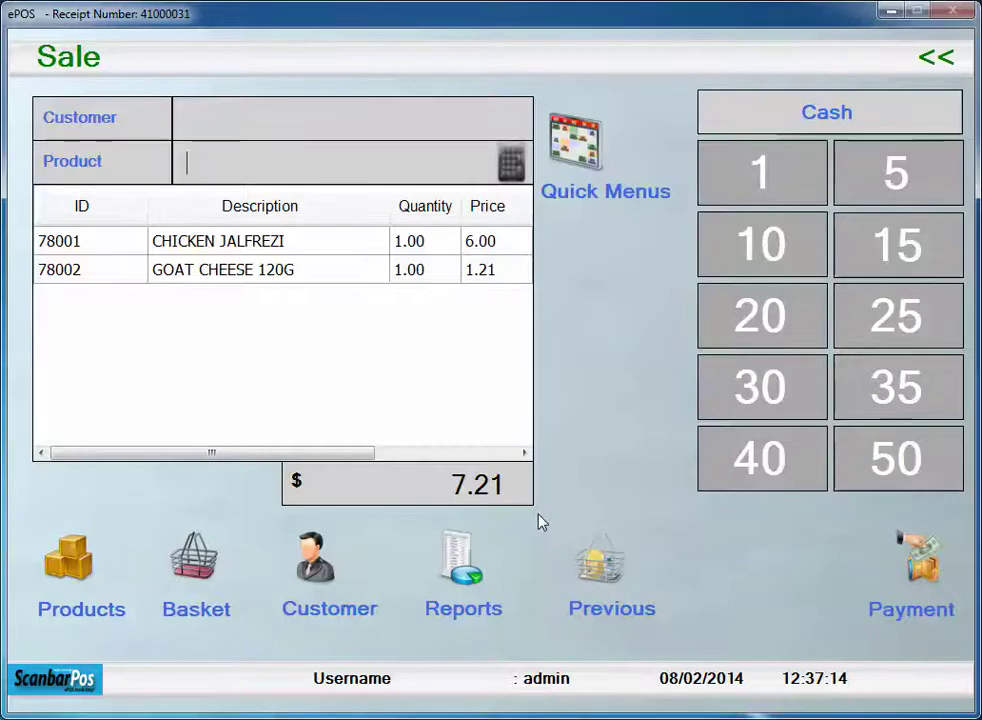
Step: Suspend the current basket containing the two products
left_click(200, 565)
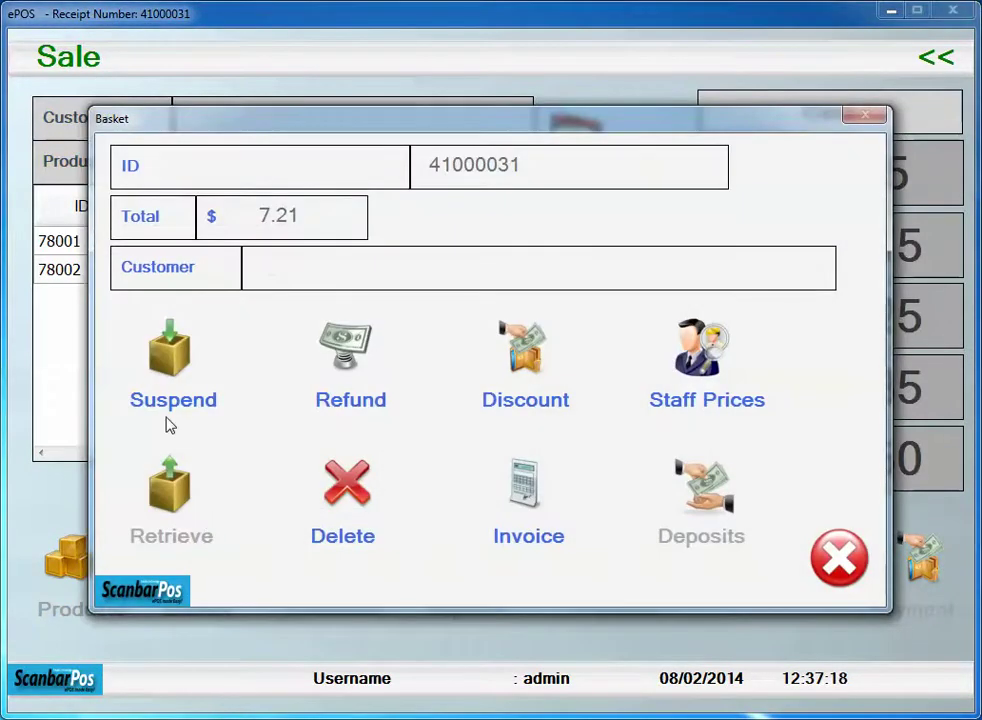
left_click(172, 378)
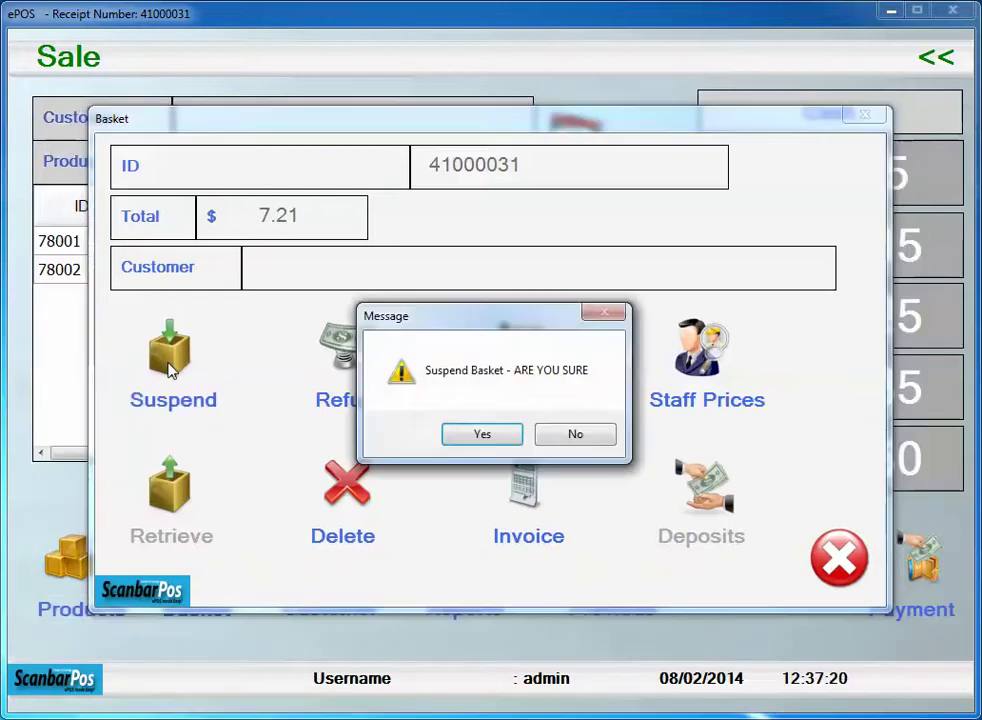
left_click(479, 435)
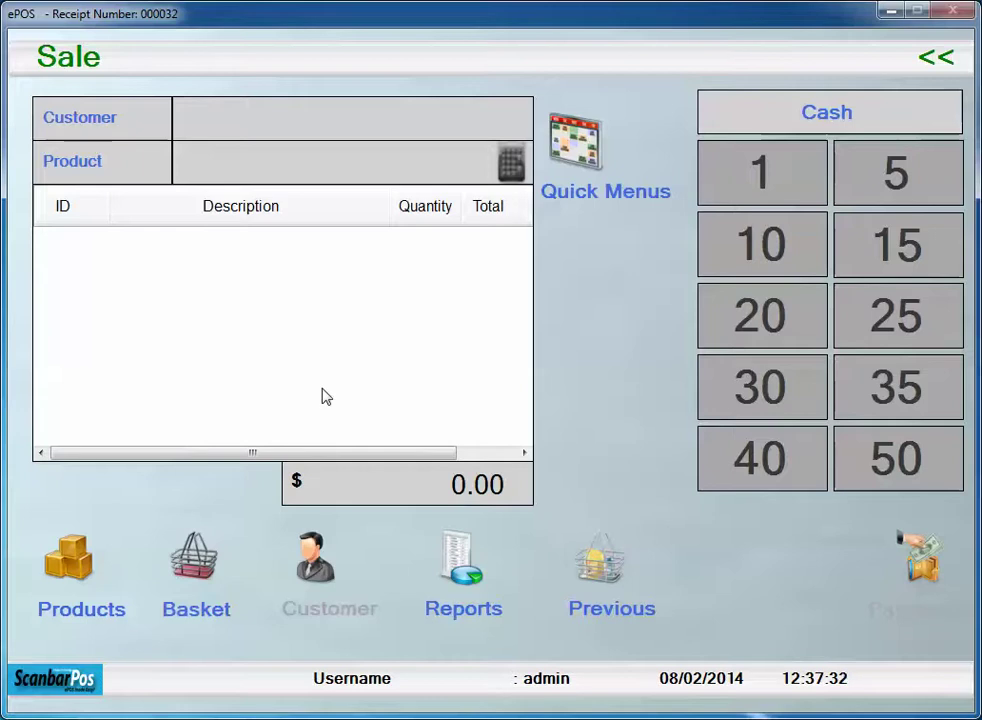
Step: Start a new deposit and select the suspended basket from the layaway list for it
left_click(195, 560)
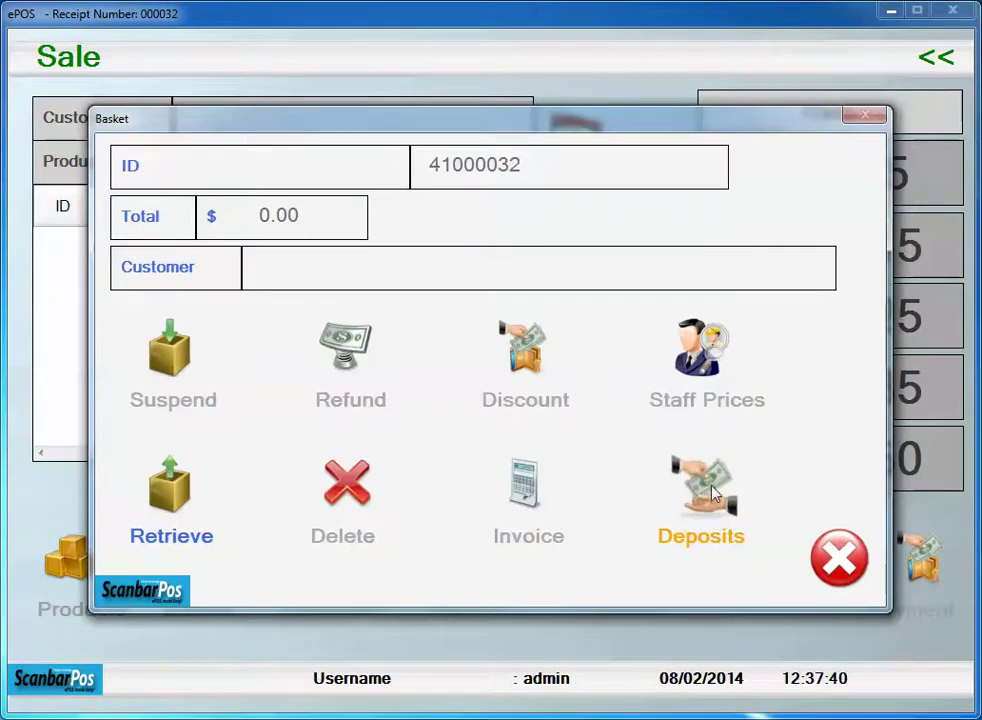
left_click(715, 493)
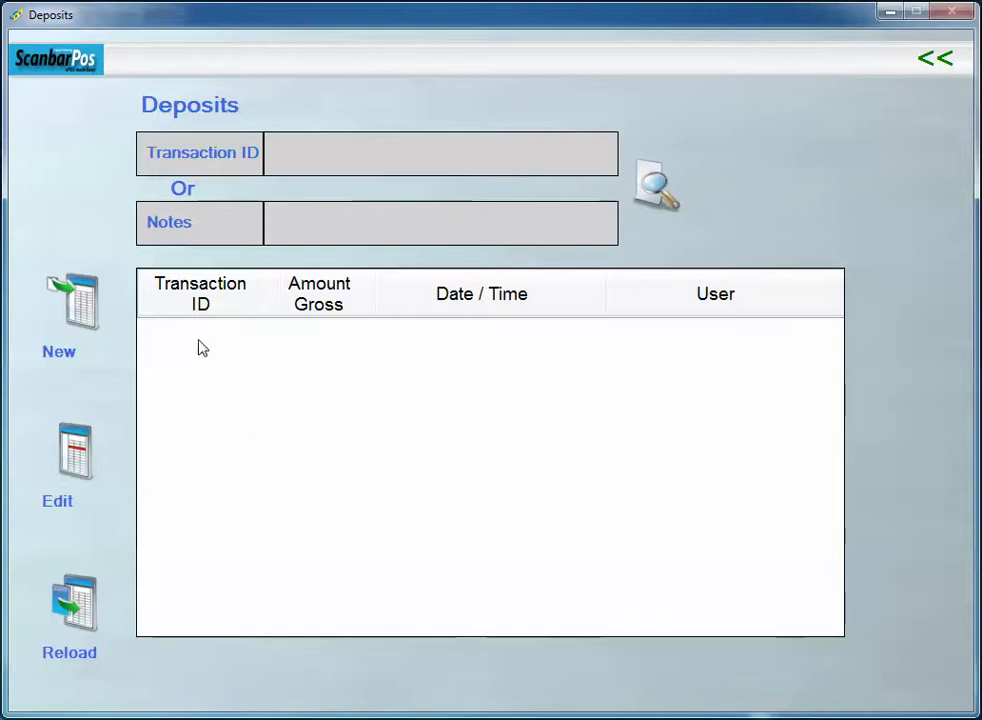
left_click(80, 320)
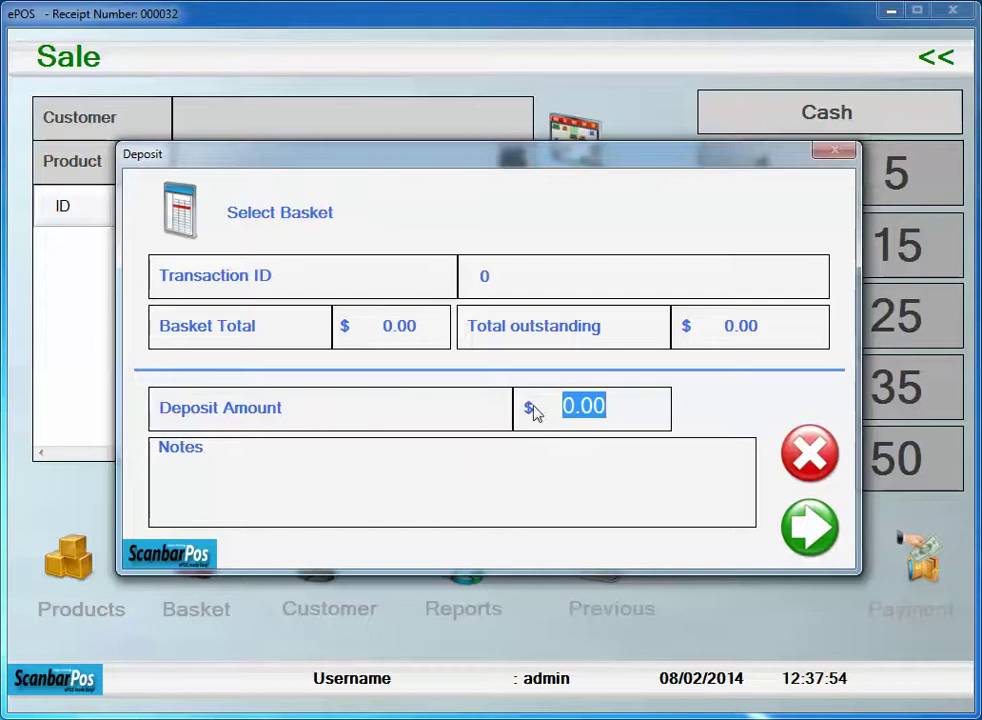
left_click(186, 227)
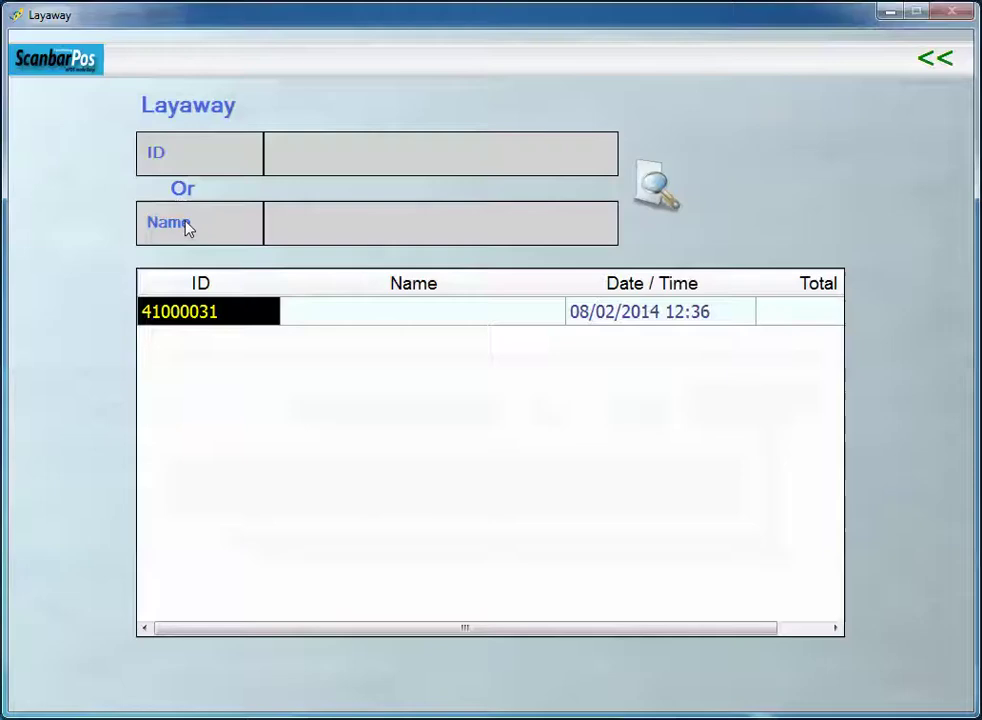
left_click(222, 317)
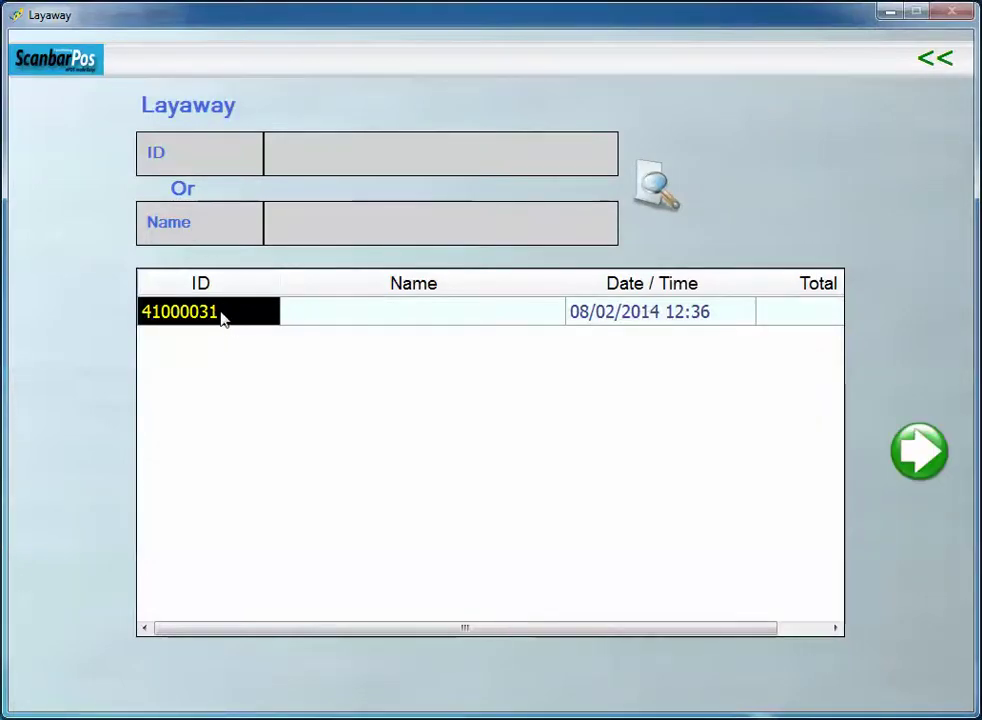
left_click(909, 460)
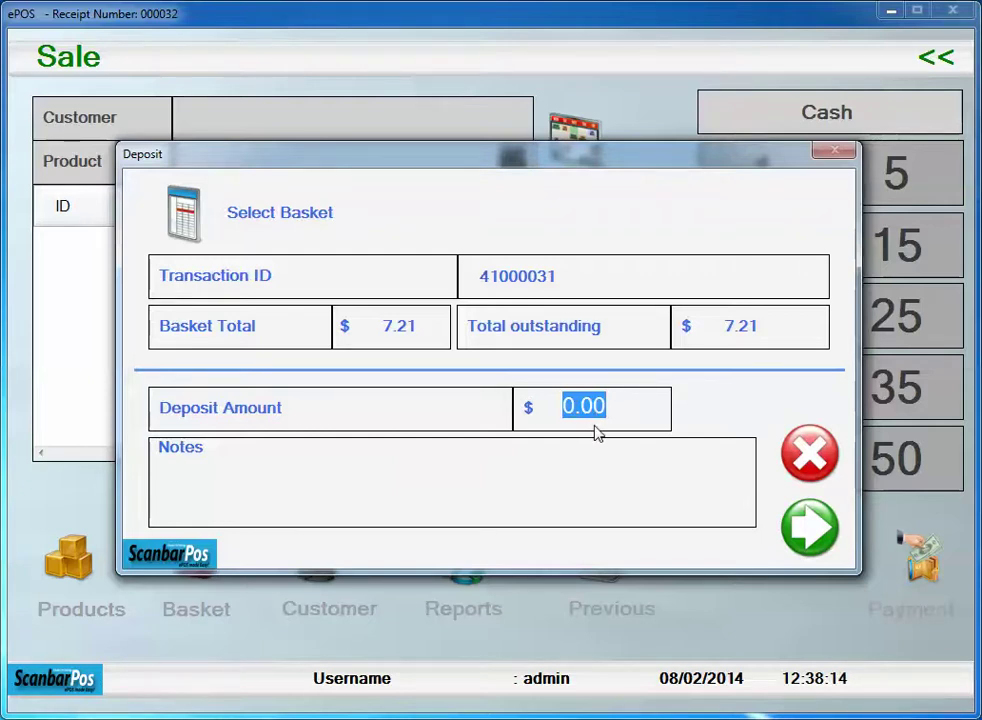
Step: Set the deposit amount to $2 with no notes and add the deposit to the sale
type("2")
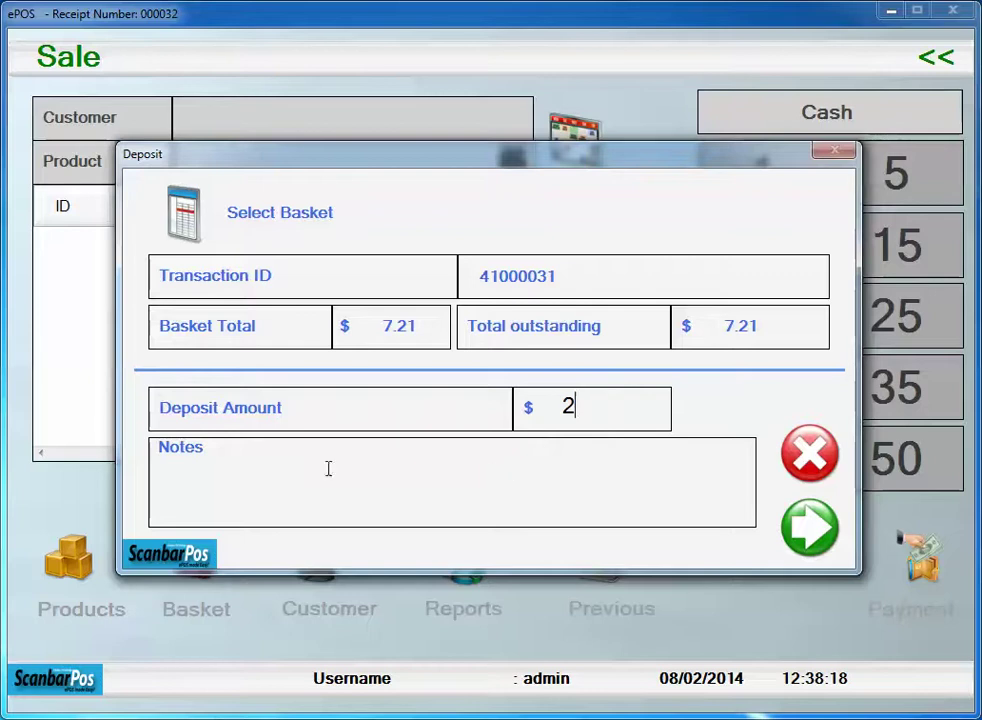
left_click(220, 469)
left_click(808, 528)
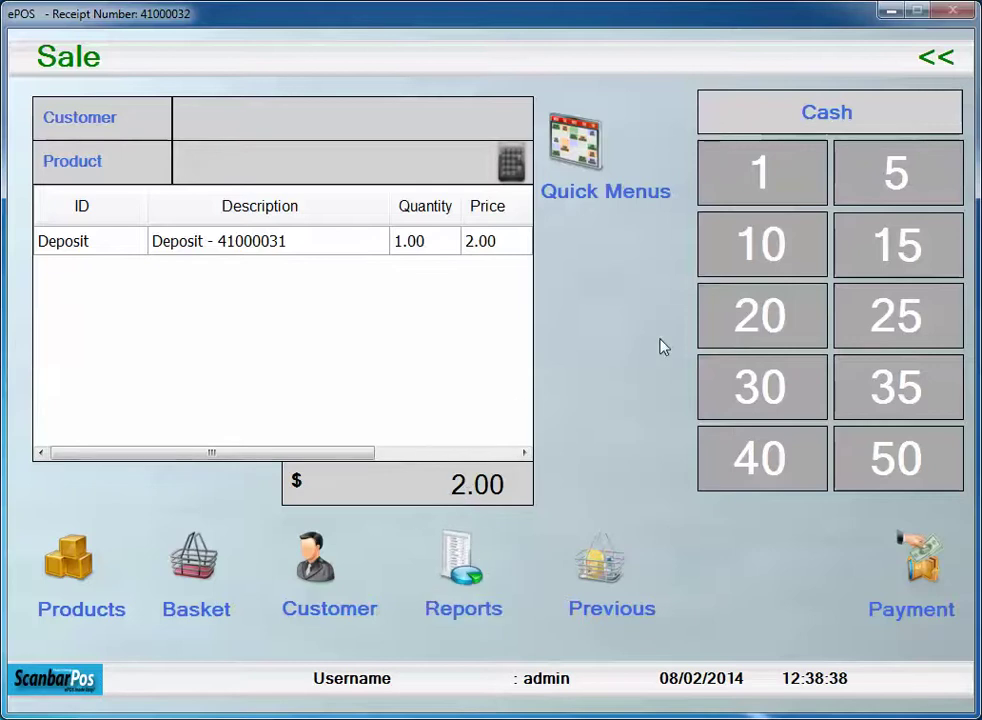
Step: Pay the deposit with 5 in cash and print the receipt, checking its maximized preview at 100% before closing it
left_click(880, 190)
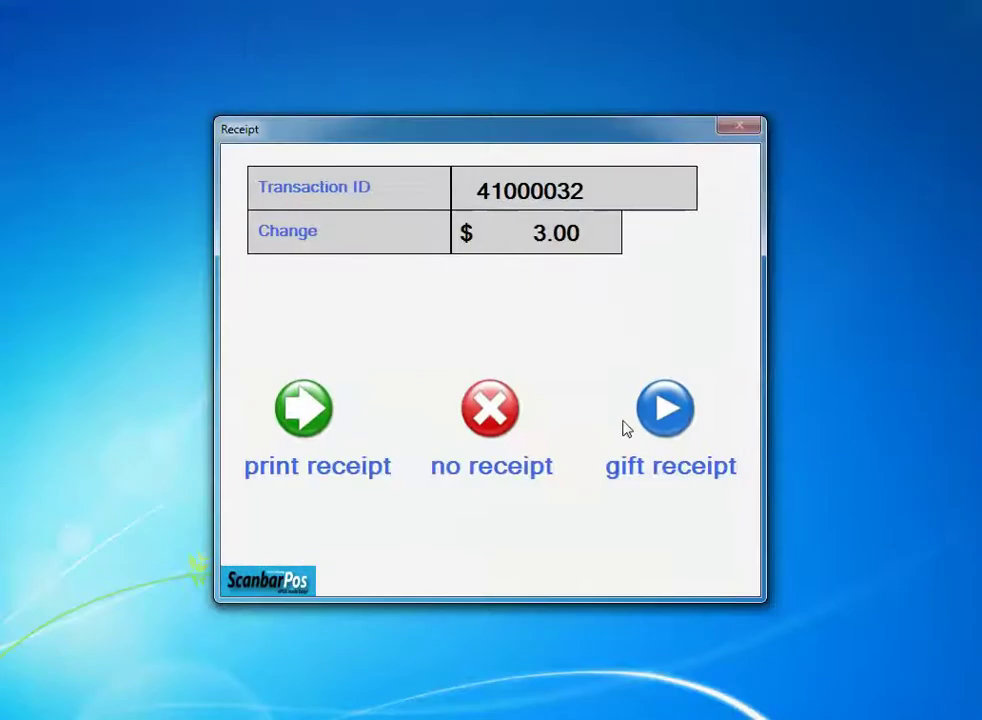
left_click(307, 435)
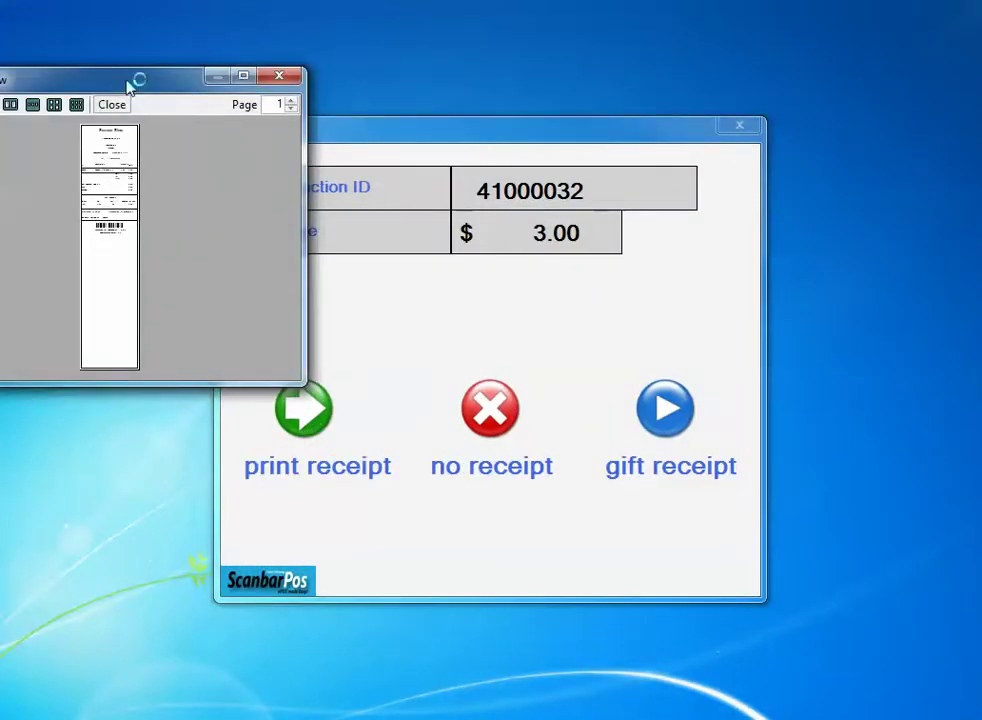
left_click(171, 157)
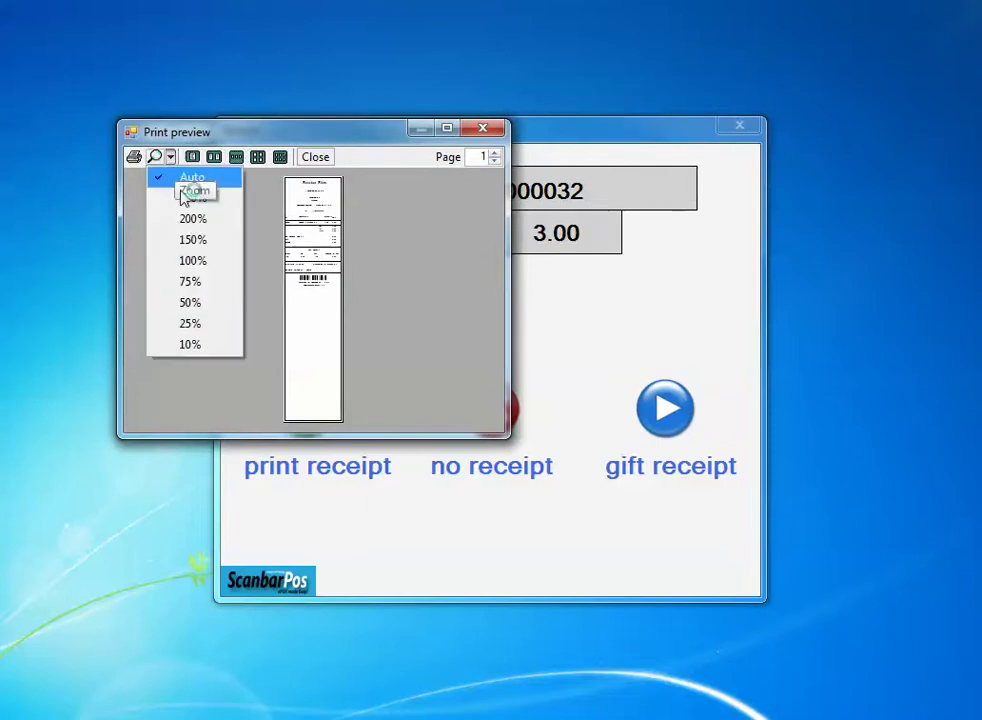
left_click(195, 260)
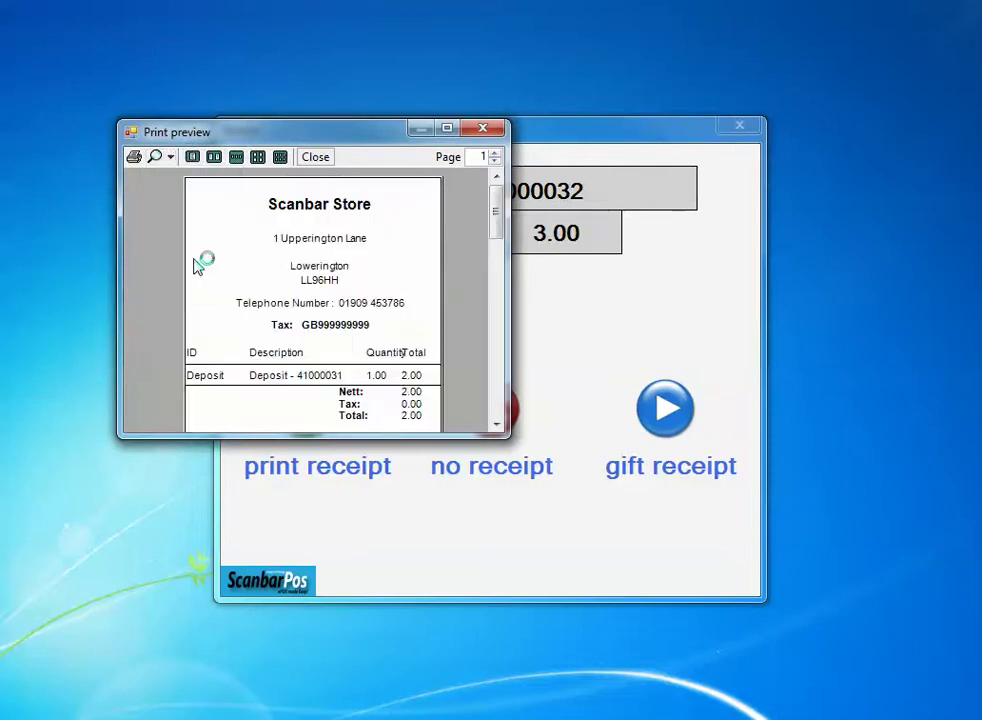
left_click(452, 131)
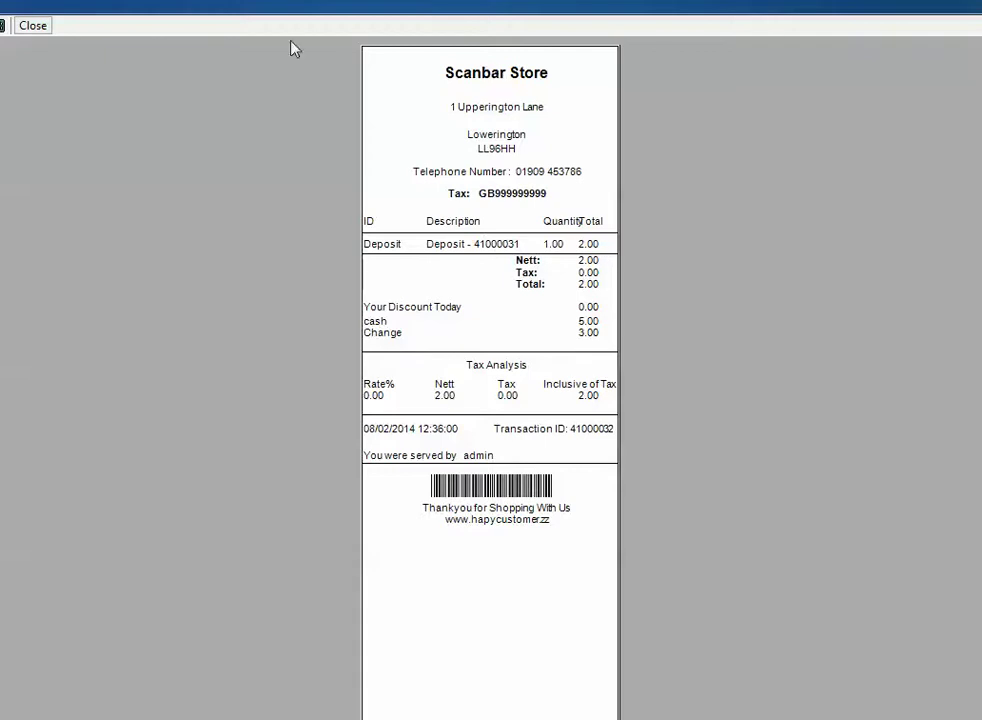
left_click(44, 30)
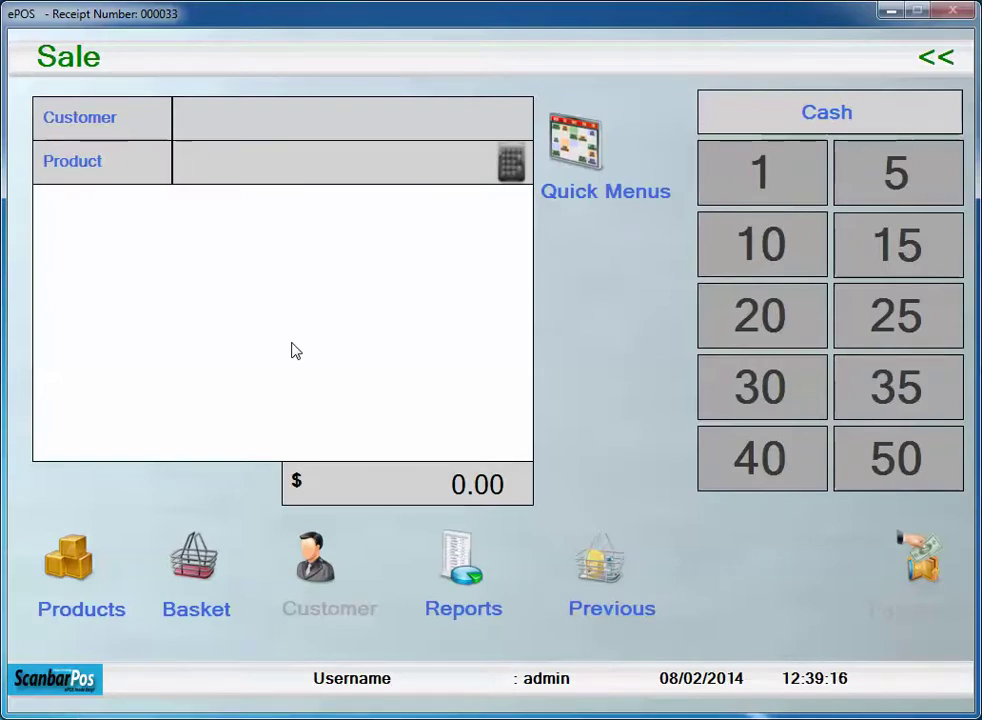
Step: Retrieve the suspended basket from the layaway list into the sale
left_click(80, 565)
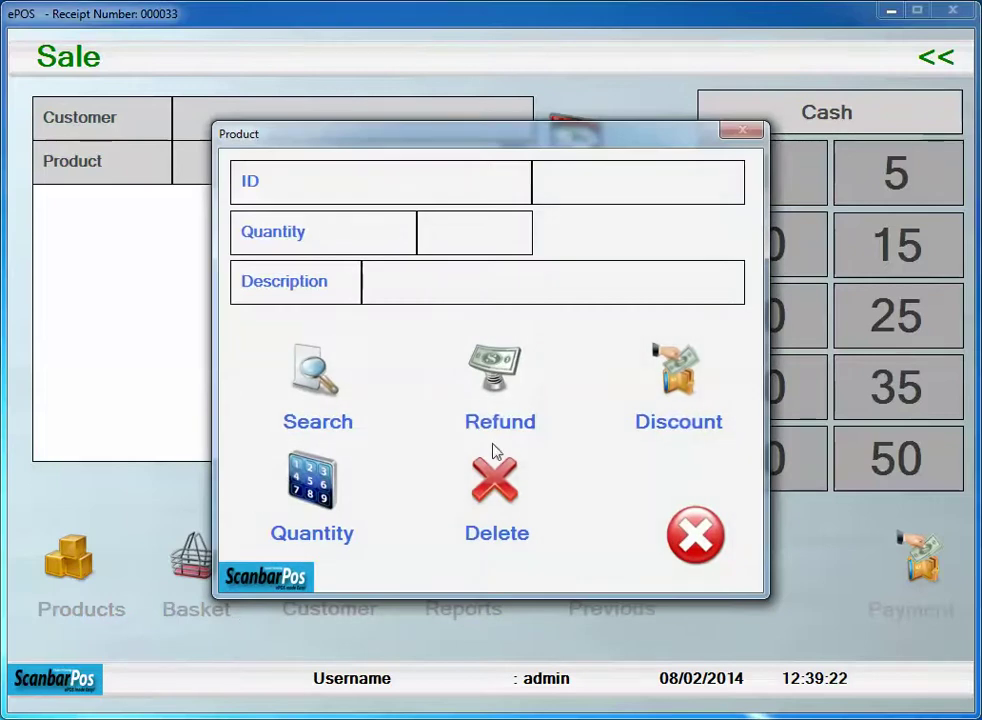
left_click(520, 393)
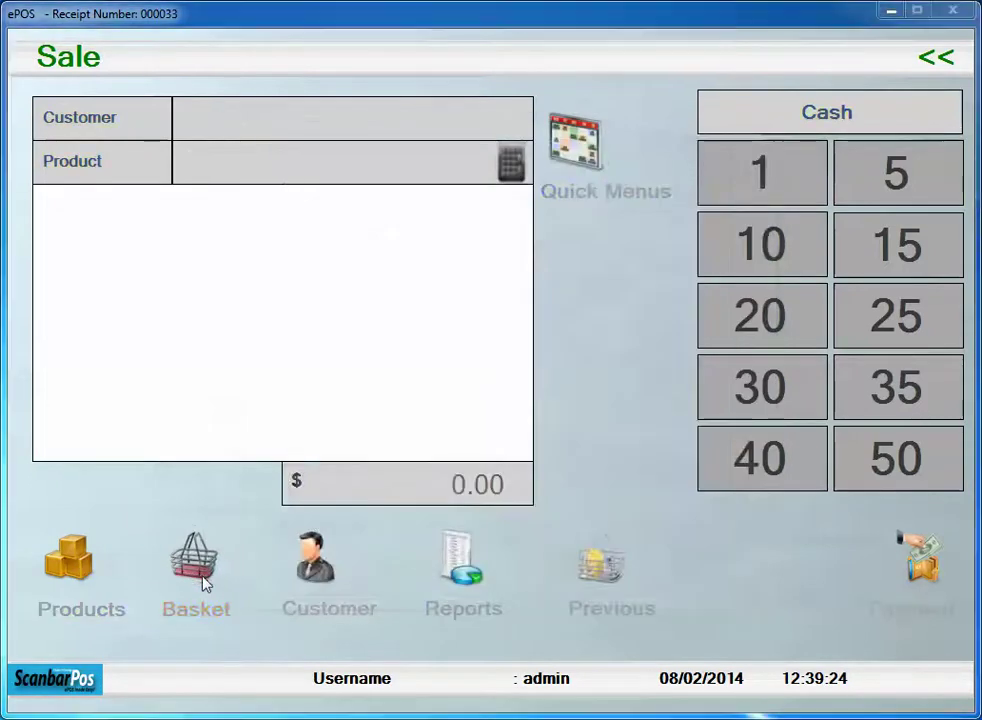
left_click(205, 583)
left_click(176, 488)
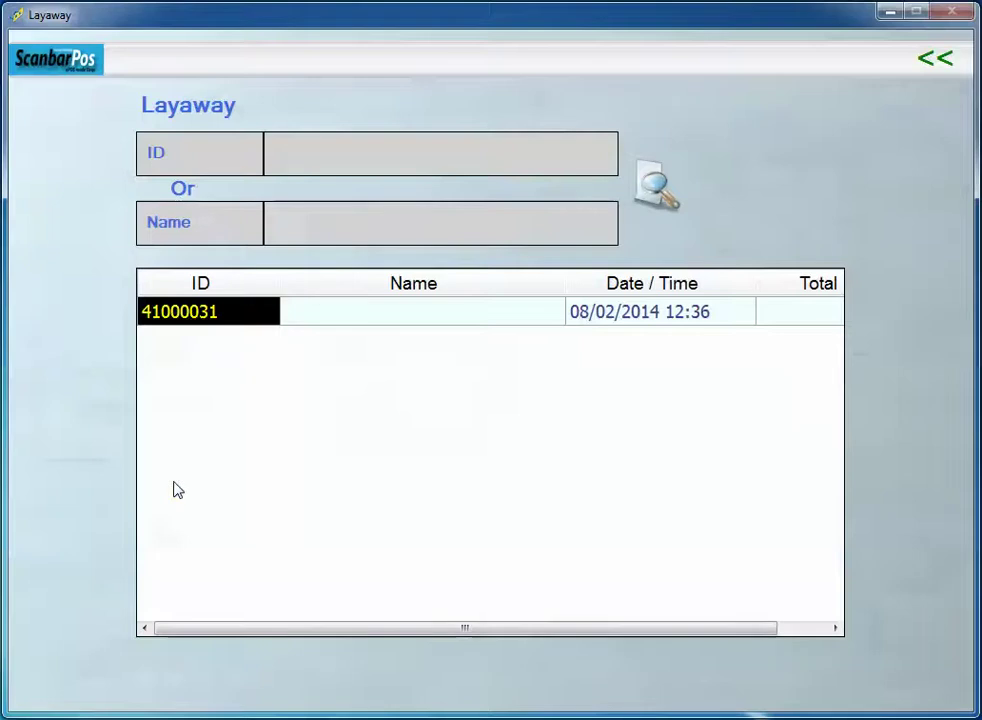
left_click(218, 317)
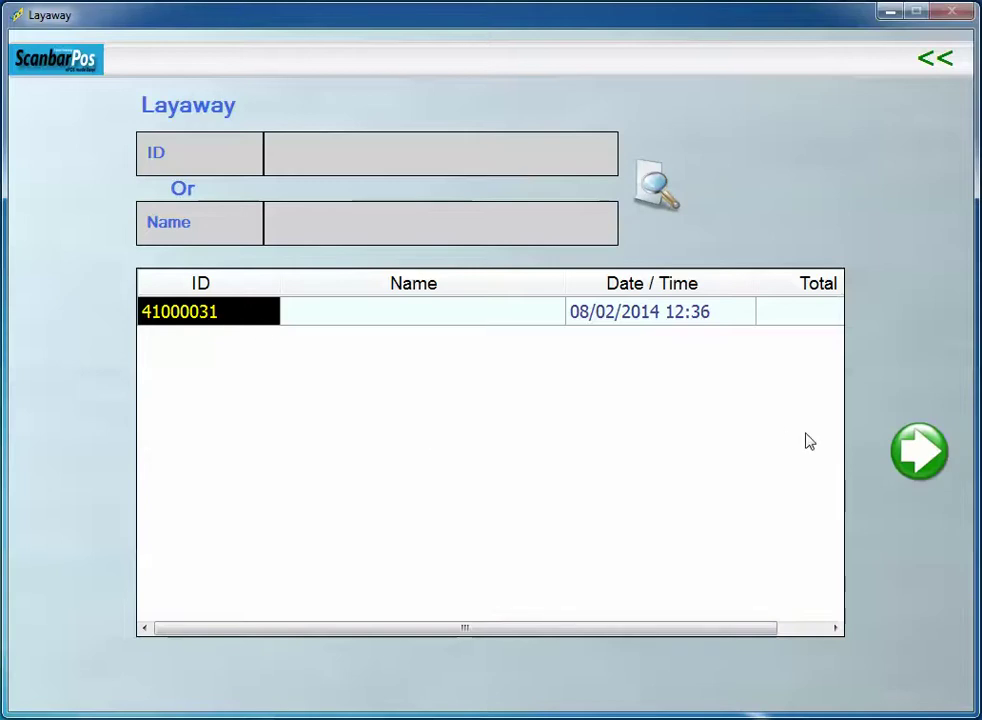
left_click(912, 470)
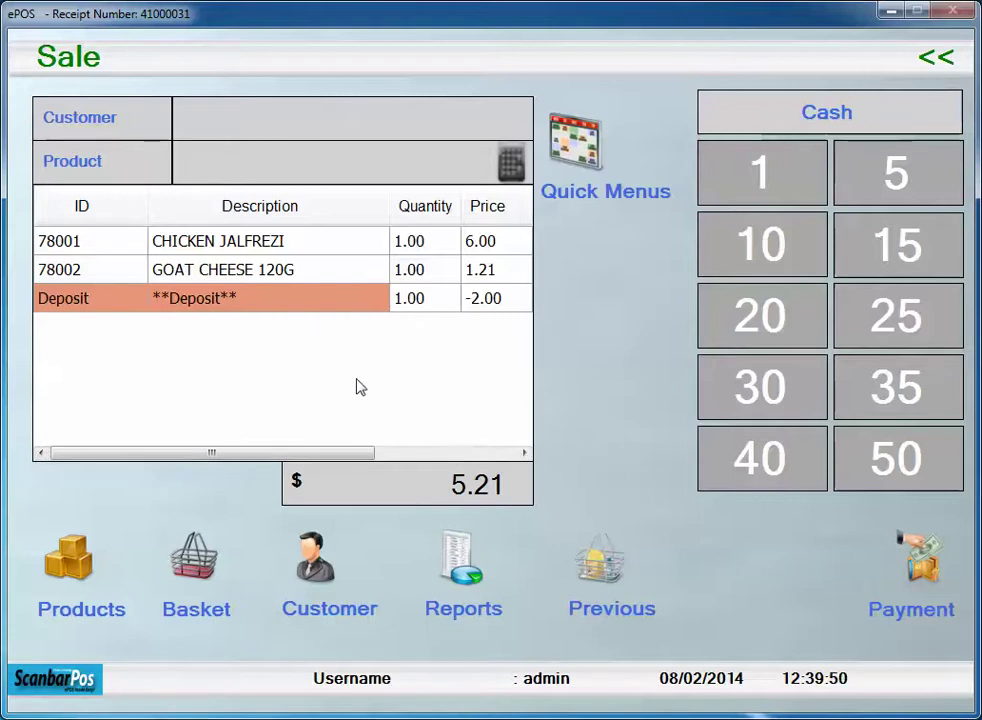
Step: Pay the outstanding balance with 10 in cash and print the final receipt, reviewing the maximized preview at 100% before closing it
left_click(742, 248)
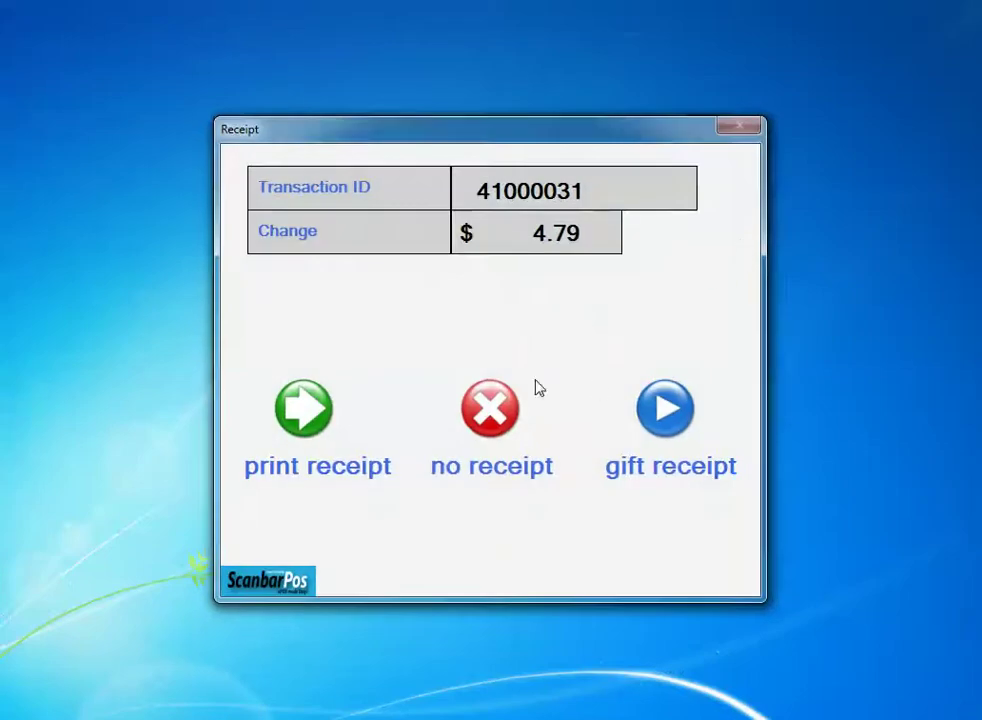
left_click(306, 409)
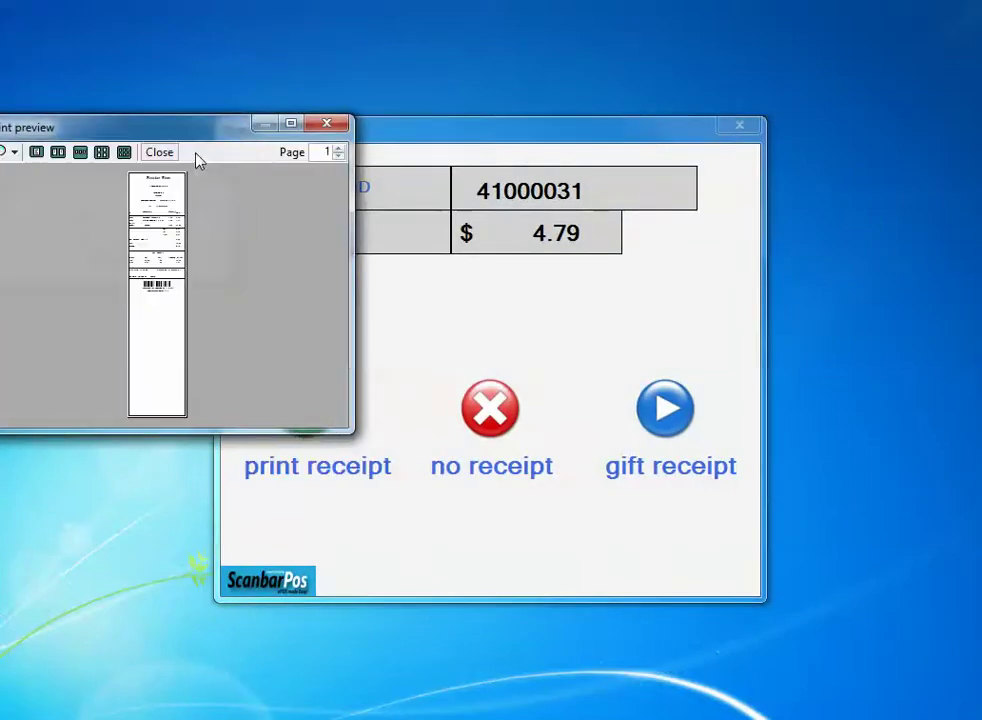
left_click_drag(191, 134, 295, 124)
left_click(114, 139)
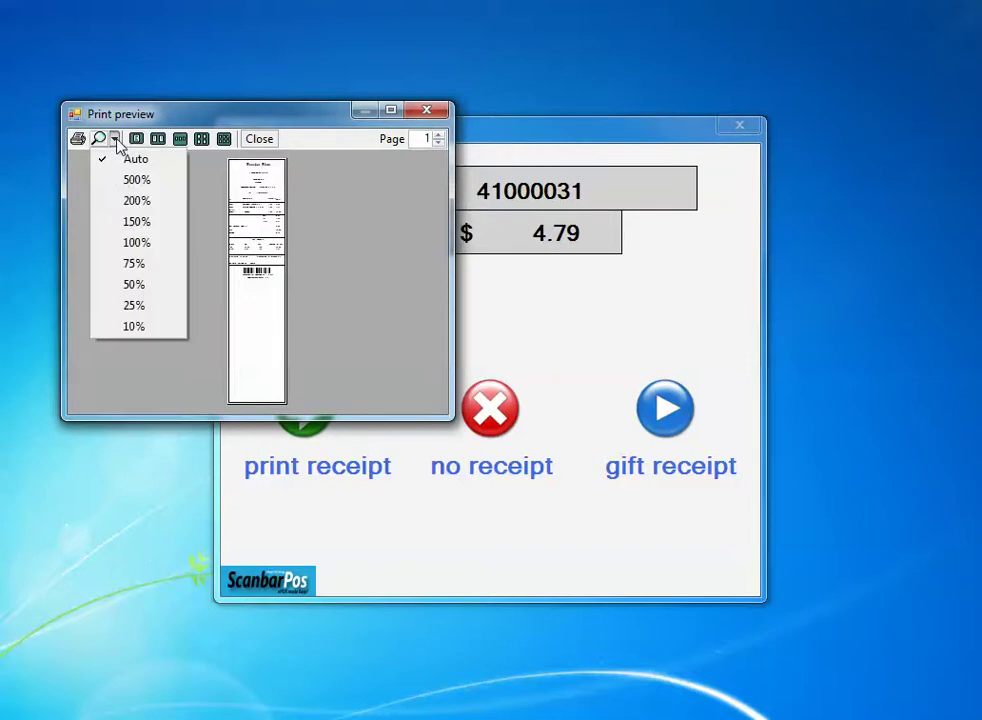
left_click(146, 244)
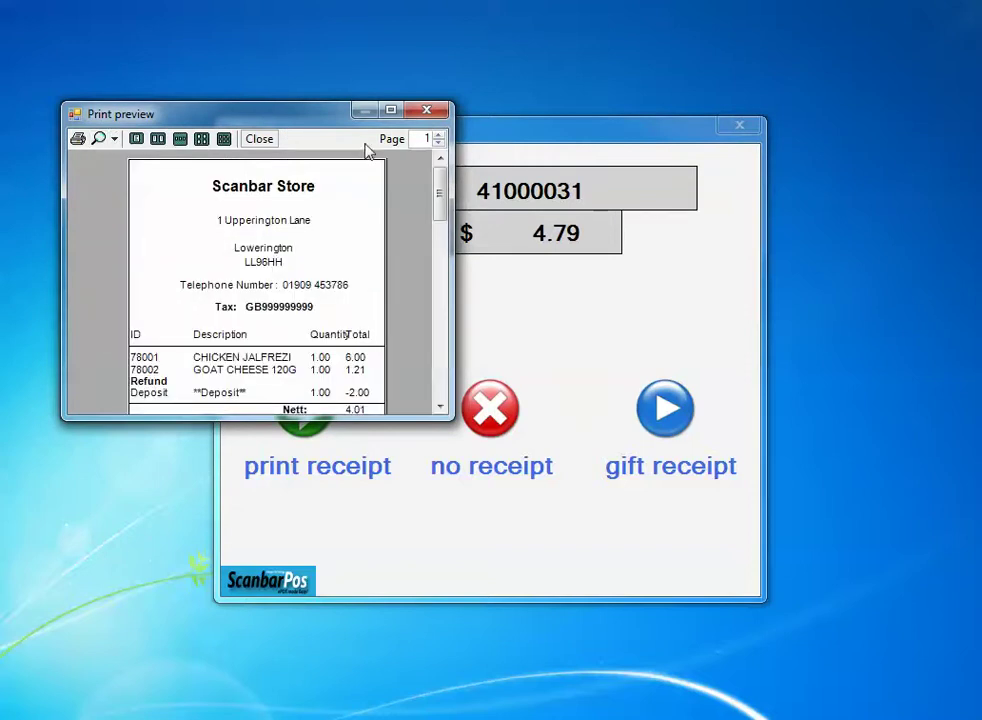
left_click_drag(328, 121, 558, 107)
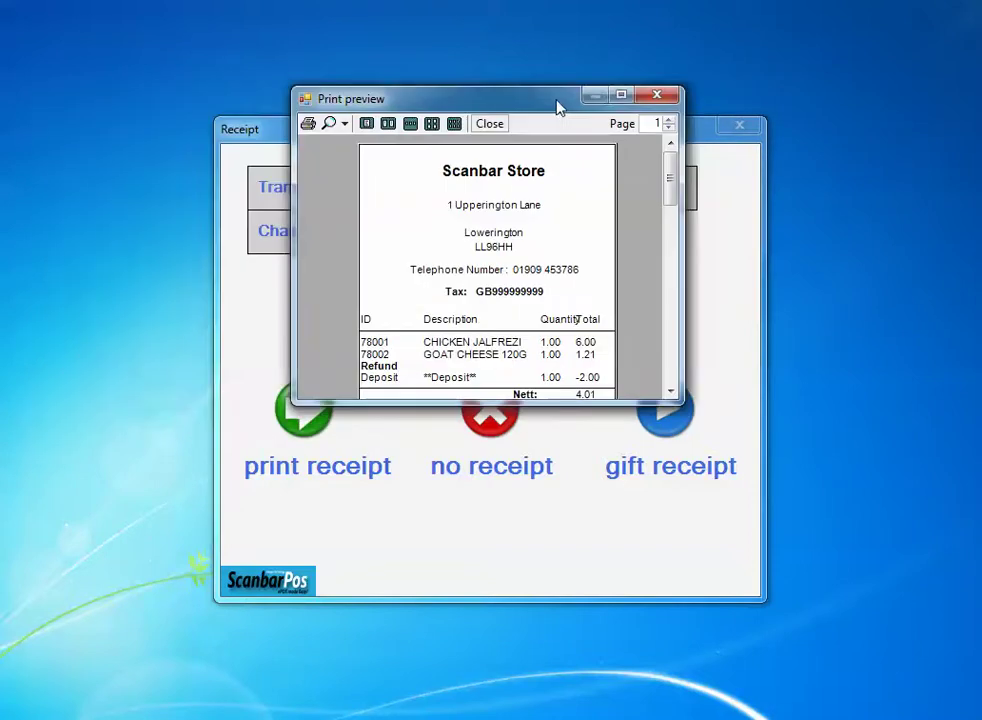
left_click(620, 97)
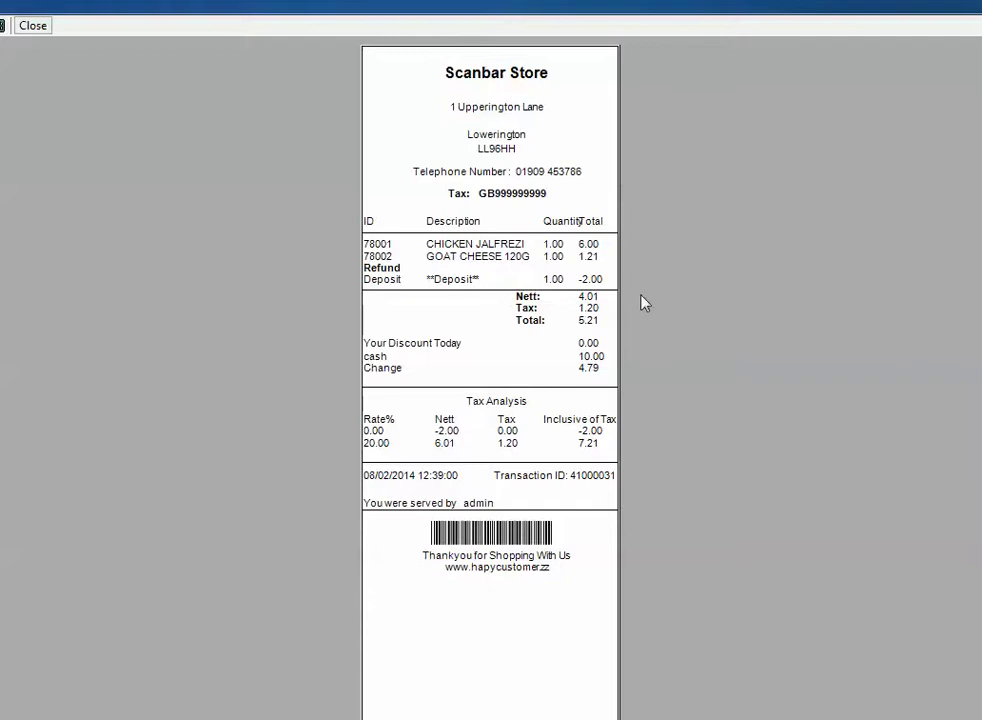
left_click(32, 25)
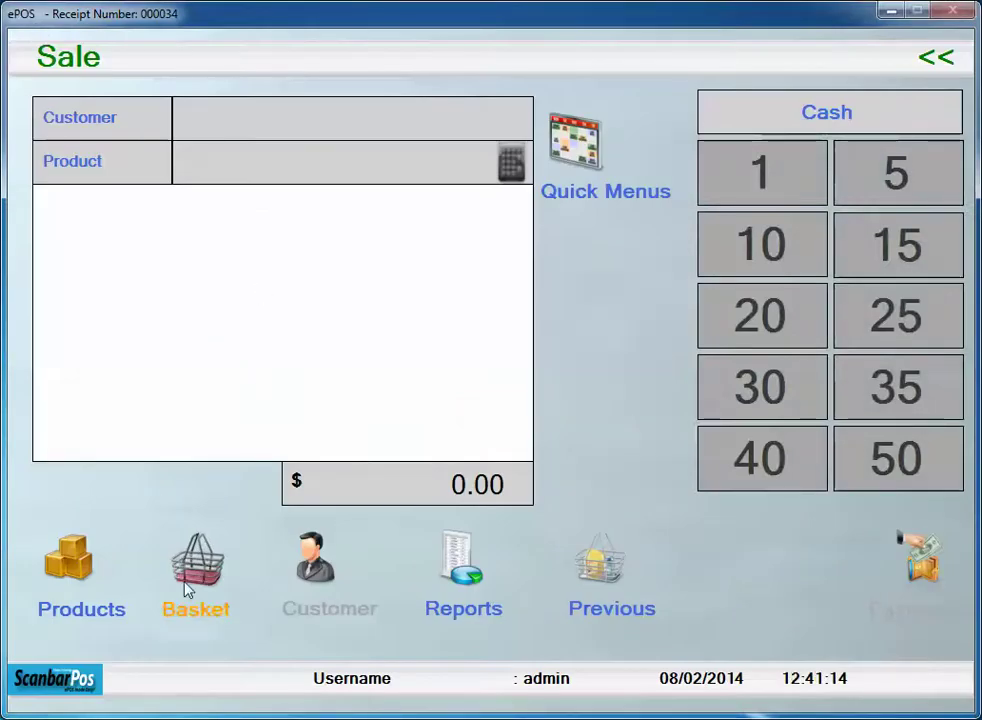
Step: Find the INDULGENT COOKIE CARTON in the product list and add it to the new sale
left_click(182, 568)
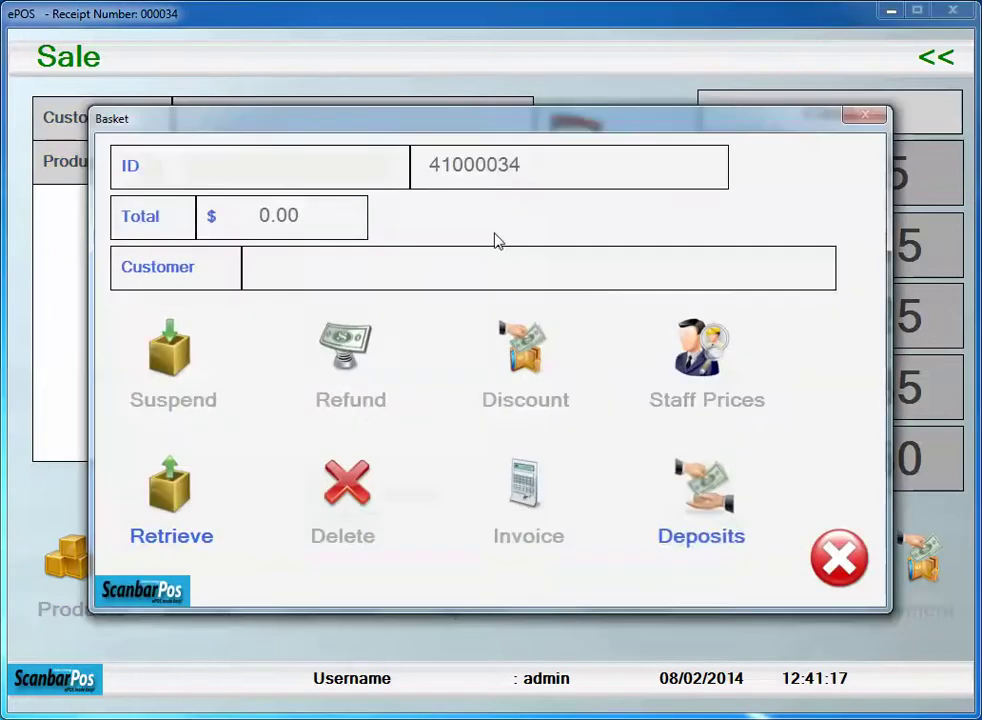
left_click(839, 558)
left_click(62, 565)
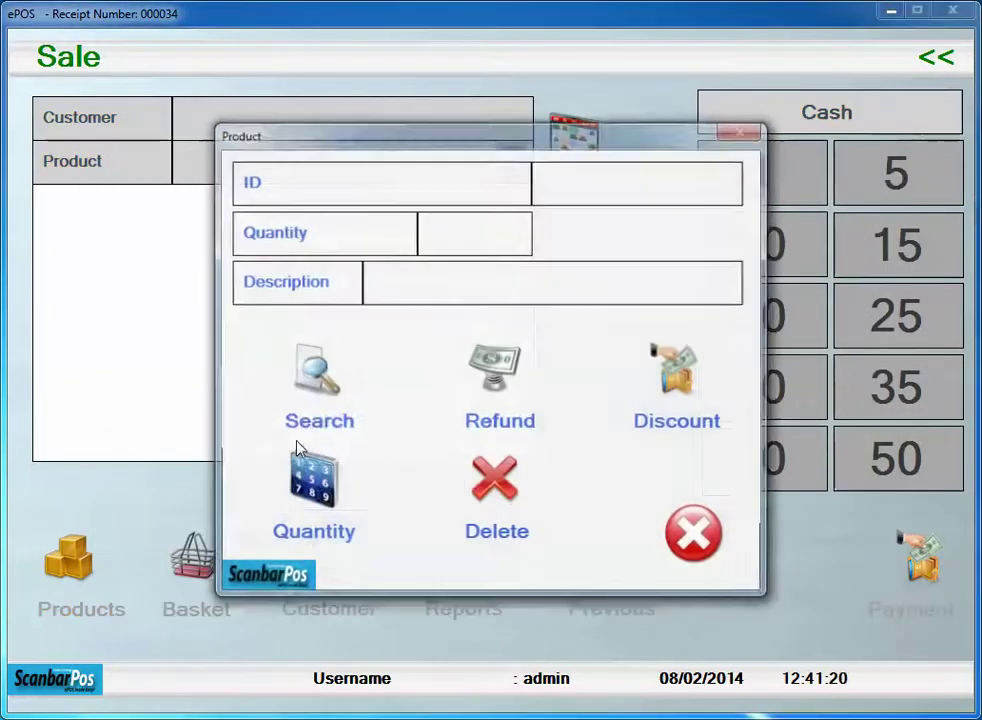
left_click(314, 388)
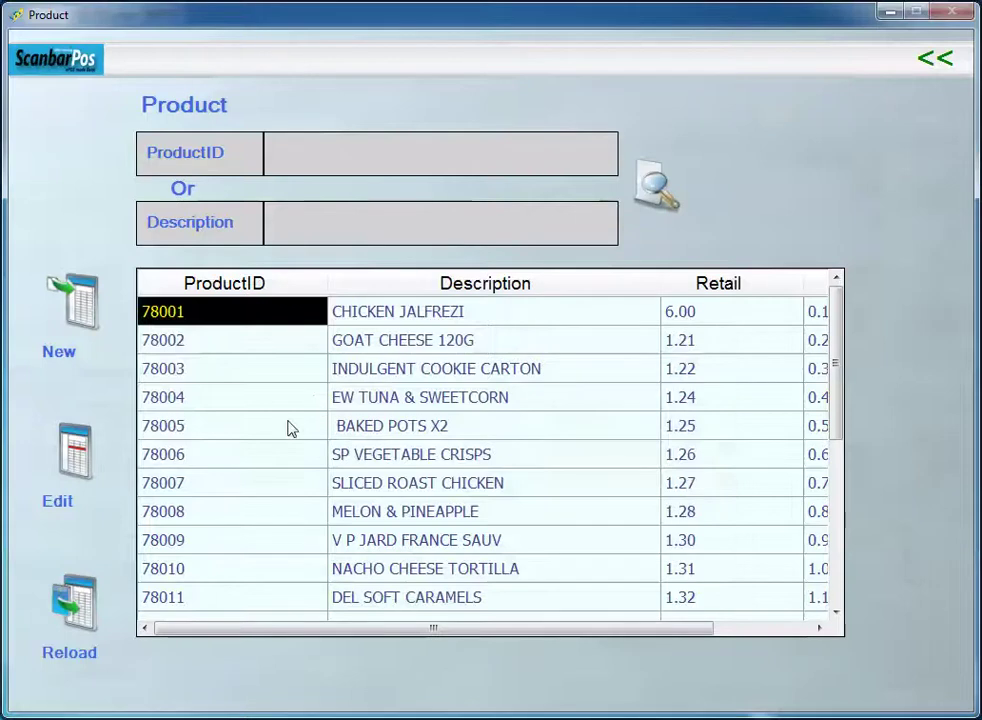
left_click(195, 376)
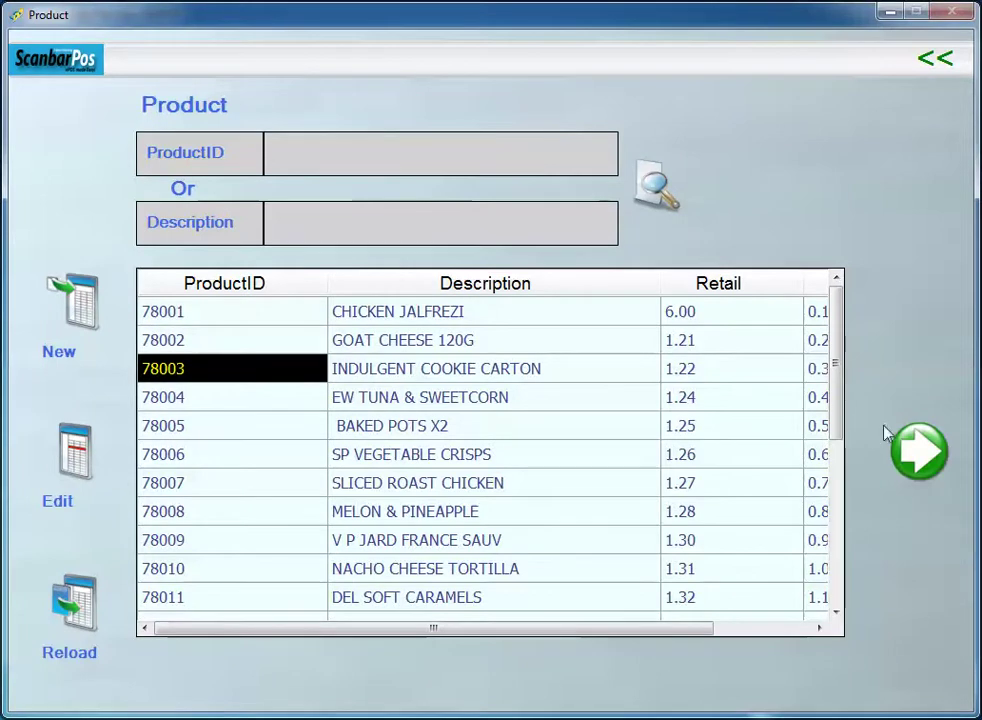
key("Return")
Step: Set the quantity of the INDULGENT COOKIE CARTON line to 10
double_click(121, 248)
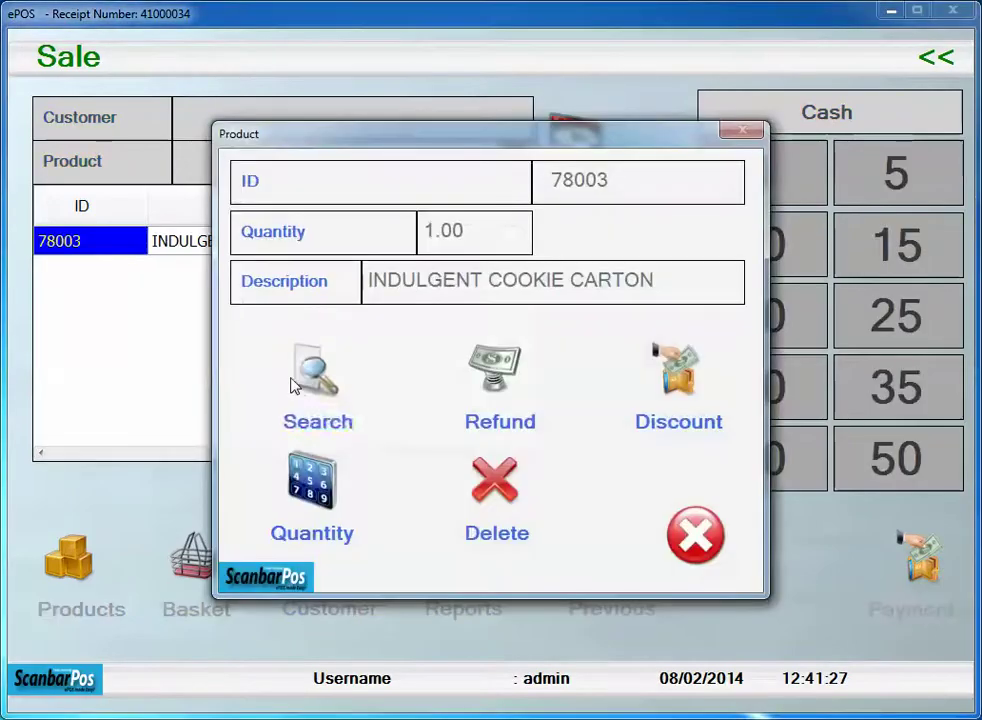
left_click(312, 490)
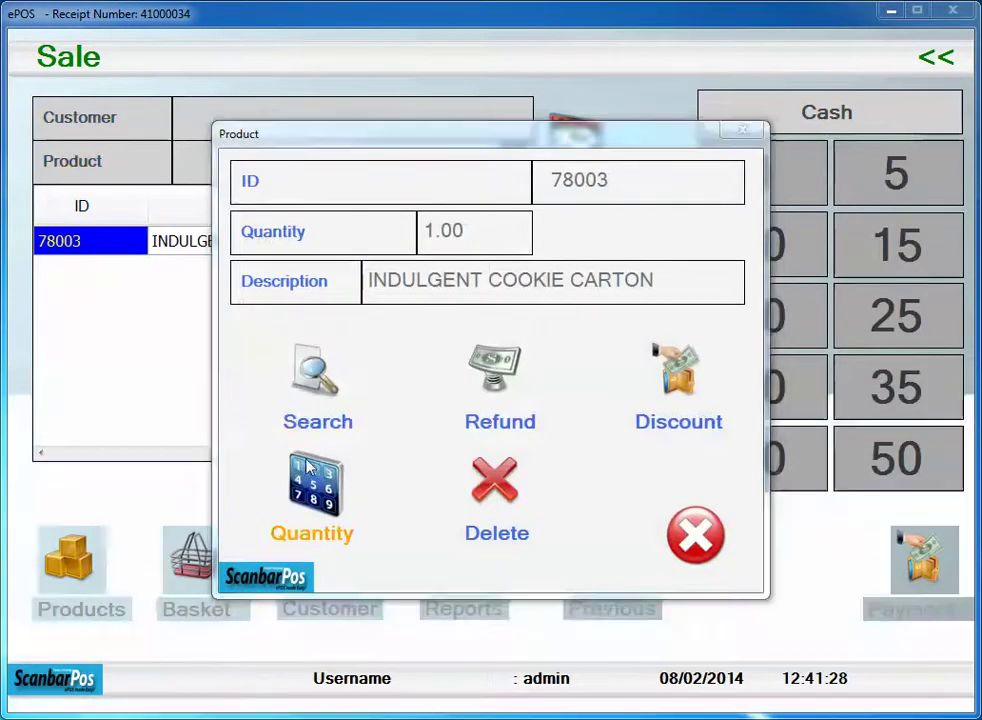
left_click(376, 490)
left_click(533, 583)
left_click(577, 575)
left_click(559, 637)
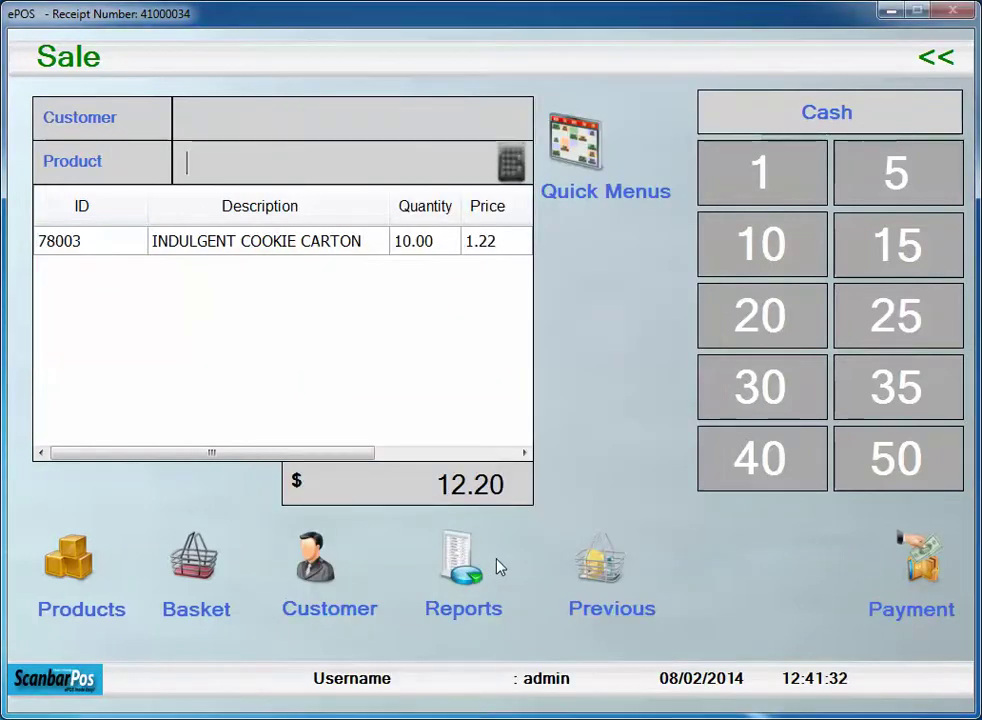
Step: Suspend the current basket of cookie cartons
left_click(195, 565)
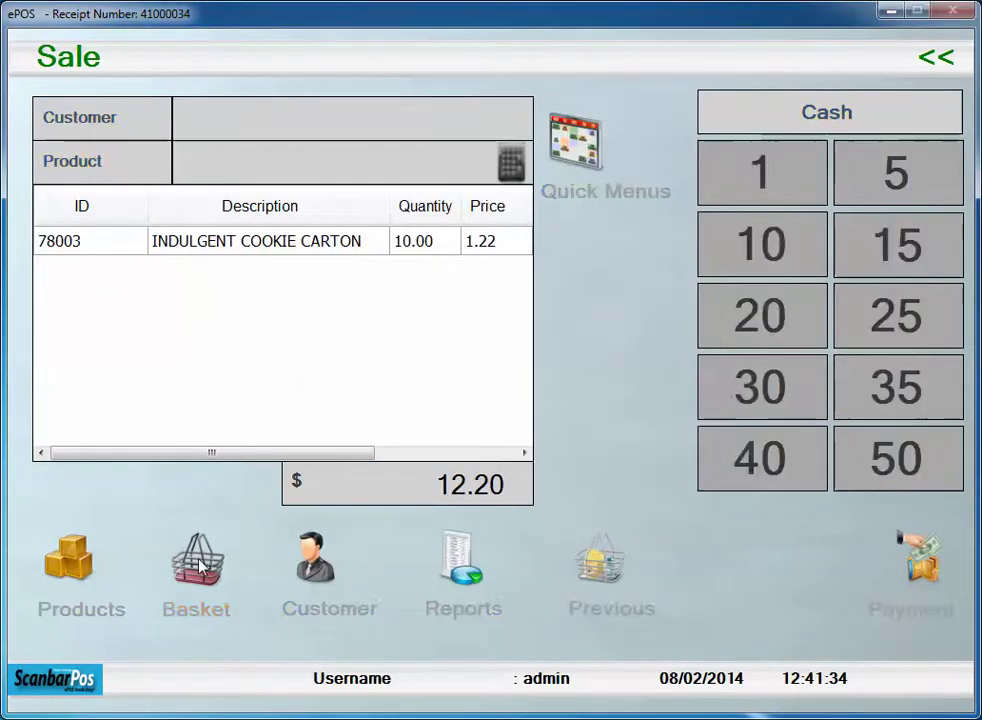
left_click(170, 380)
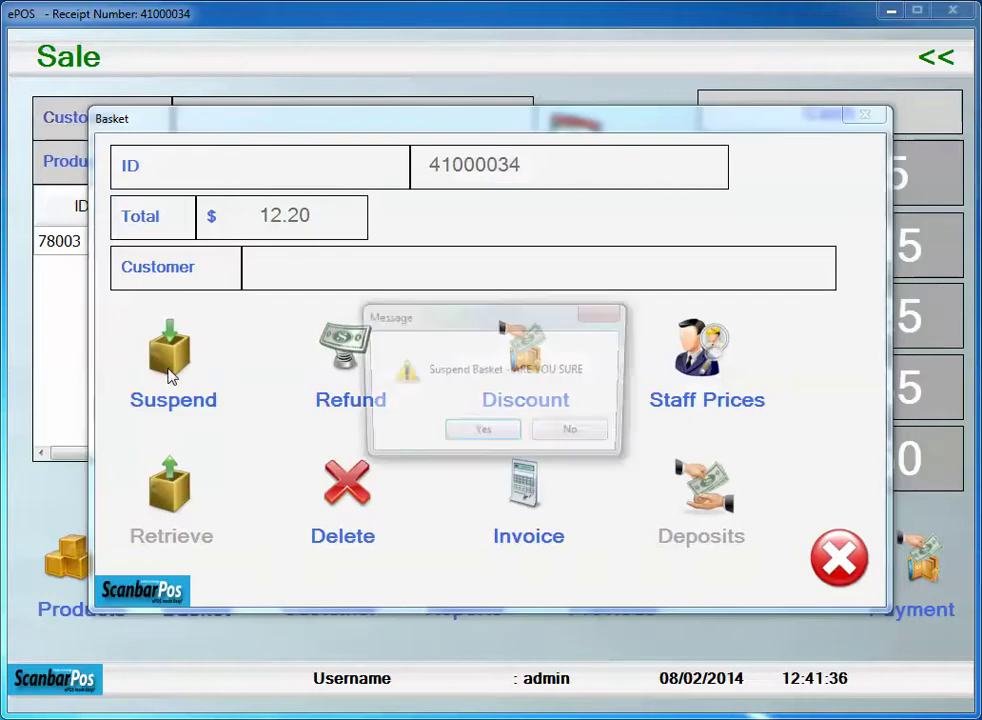
left_click(465, 435)
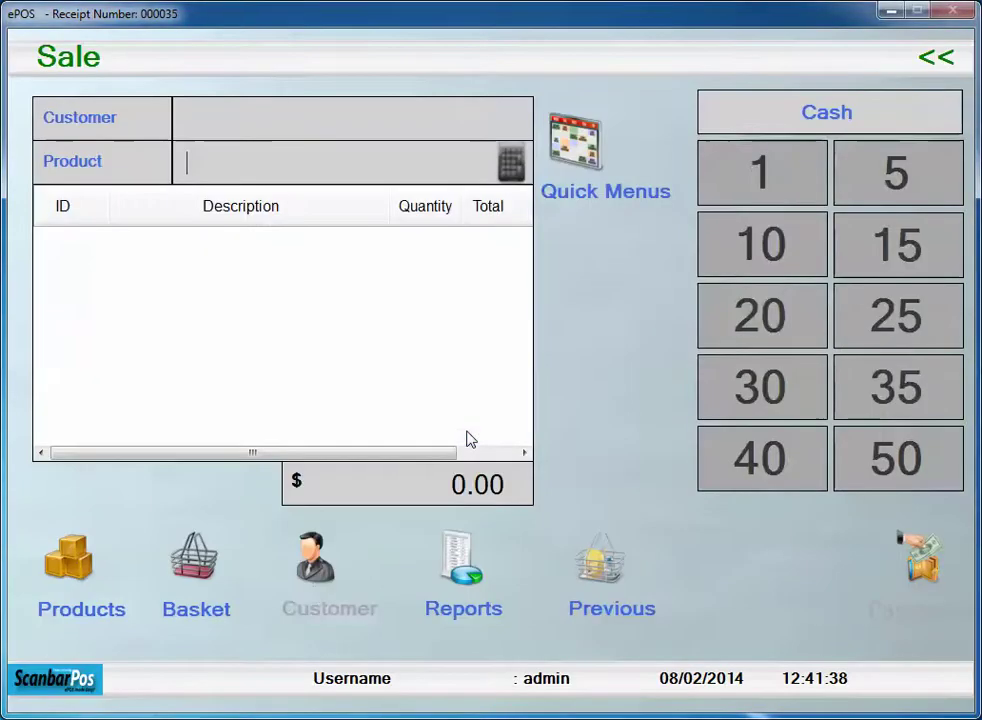
Step: Start a new deposit and select the suspended cookie carton basket from the layaway list for it
left_click(196, 570)
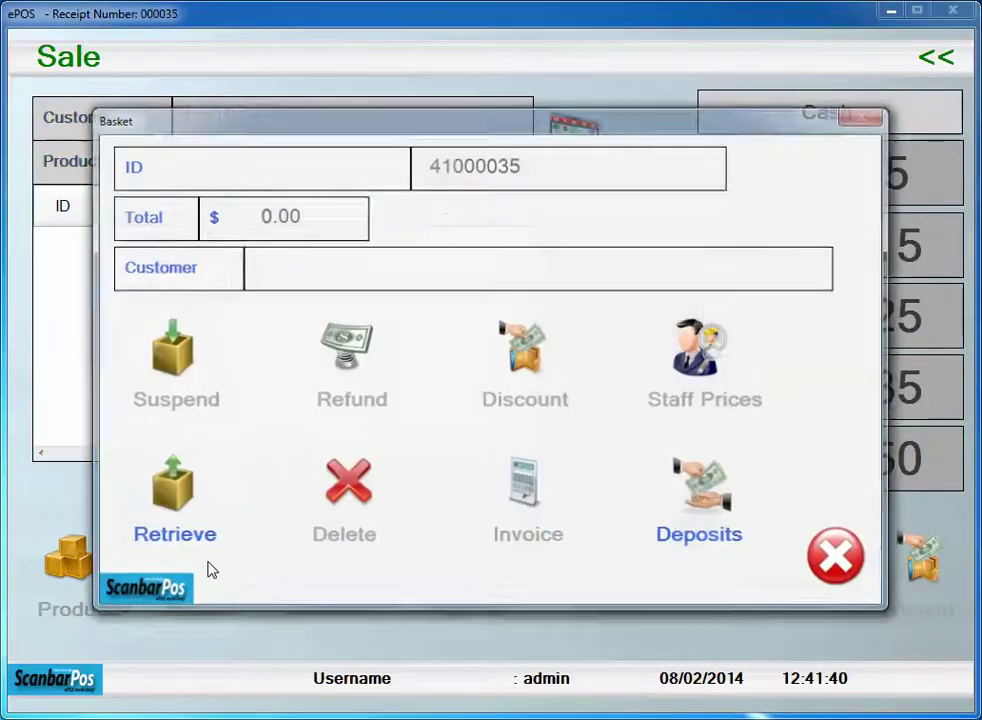
left_click(690, 498)
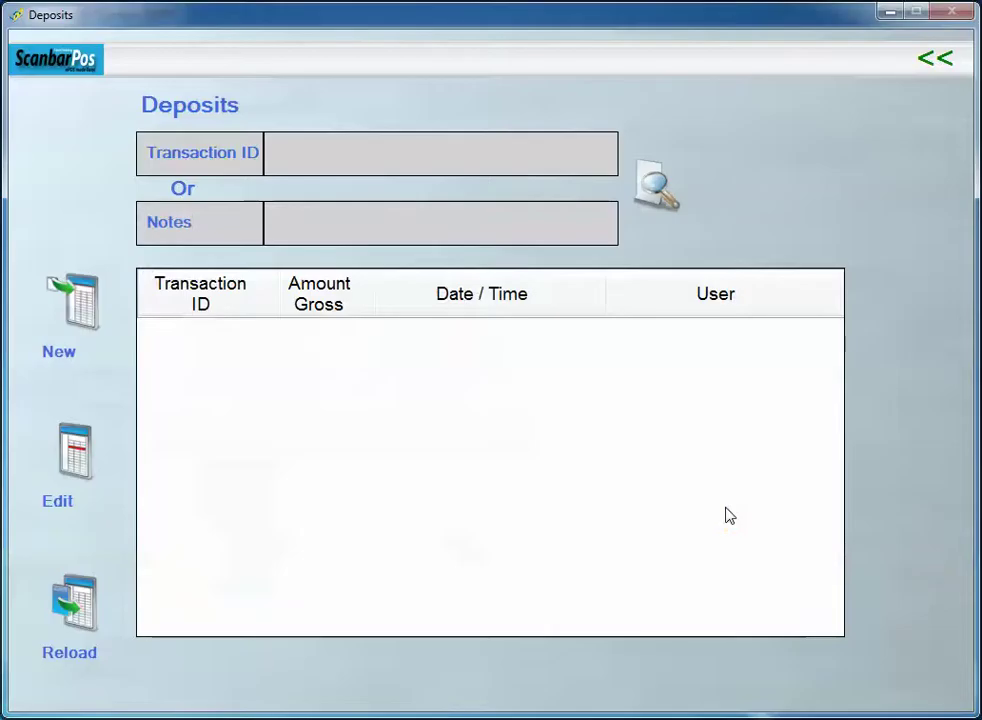
left_click(80, 313)
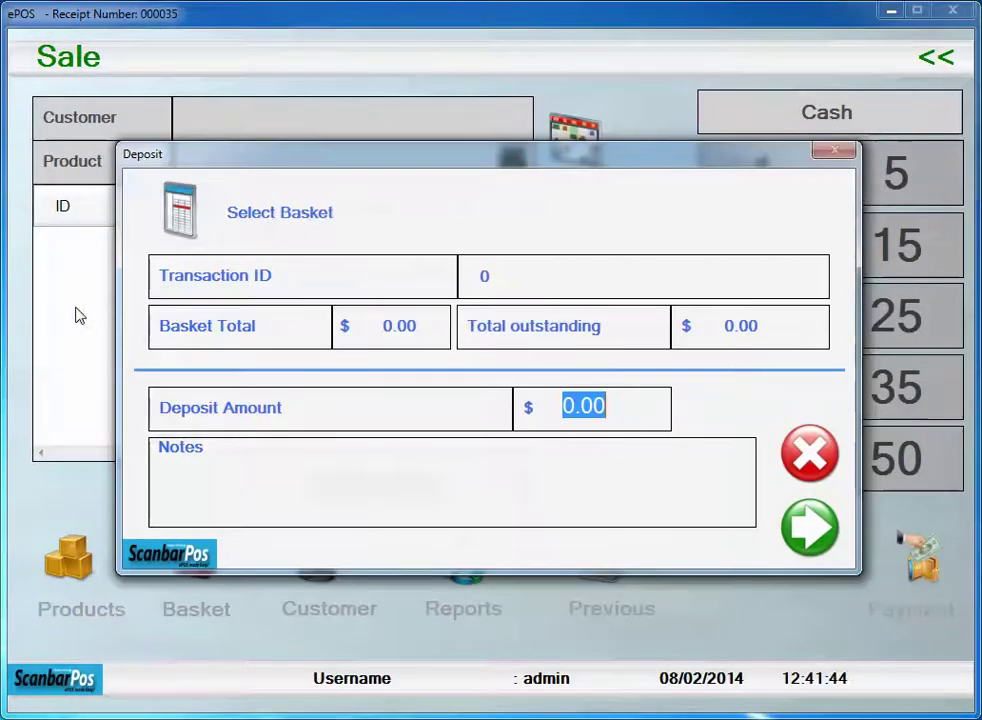
left_click(182, 218)
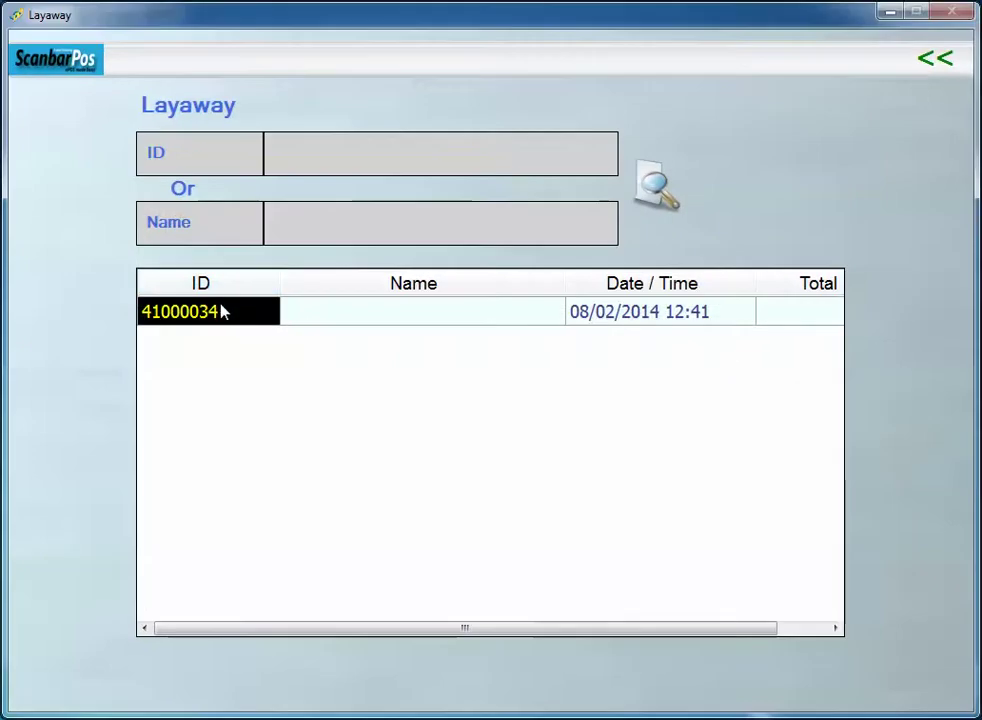
left_click(221, 310)
left_click(908, 453)
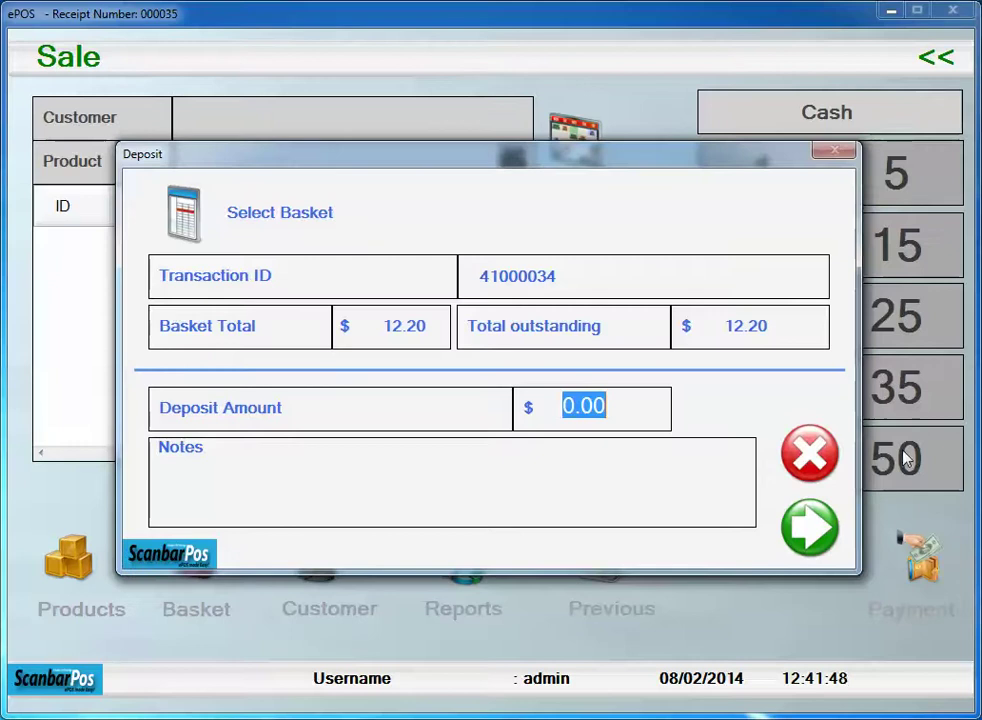
Step: Add a $6 deposit to the sale and pay it with 10 in cash without a receipt
type("6")
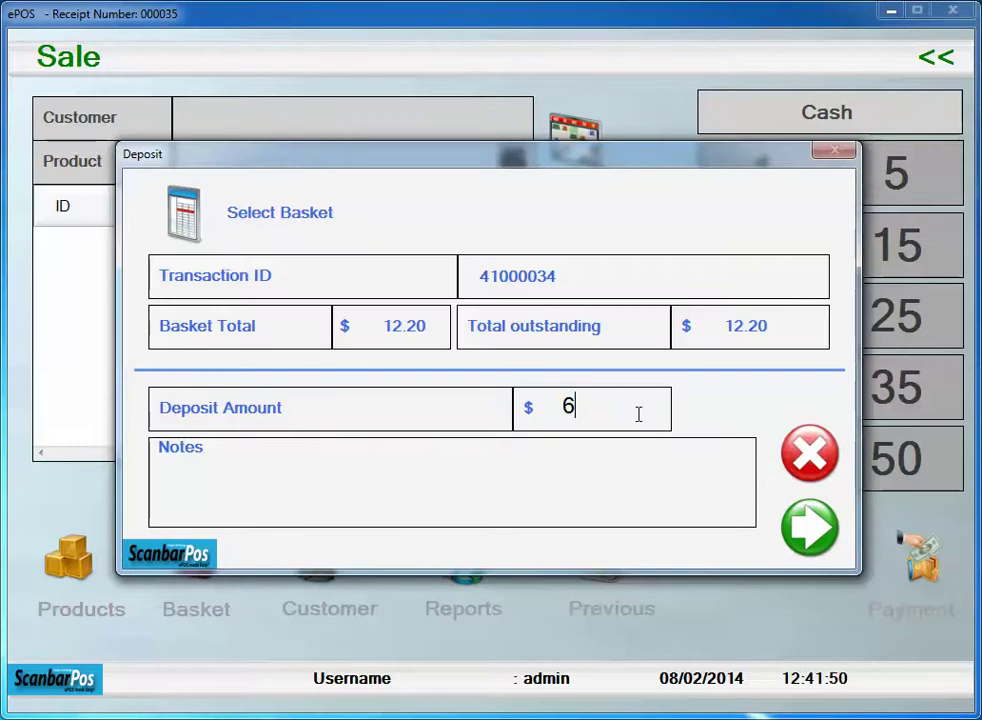
left_click(808, 535)
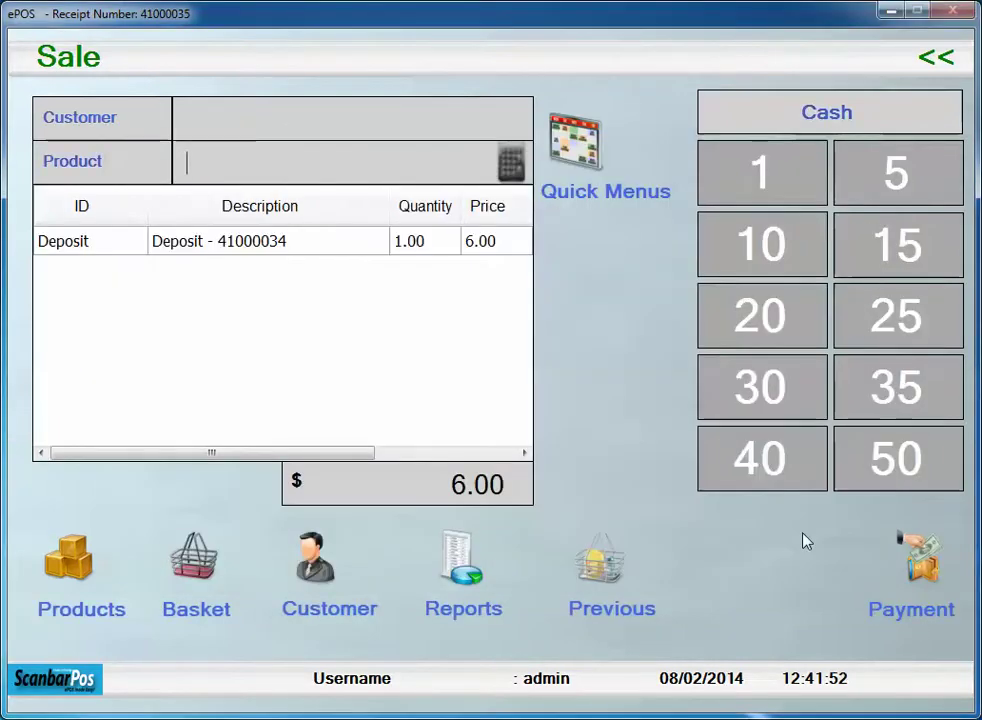
left_click(765, 243)
left_click(510, 412)
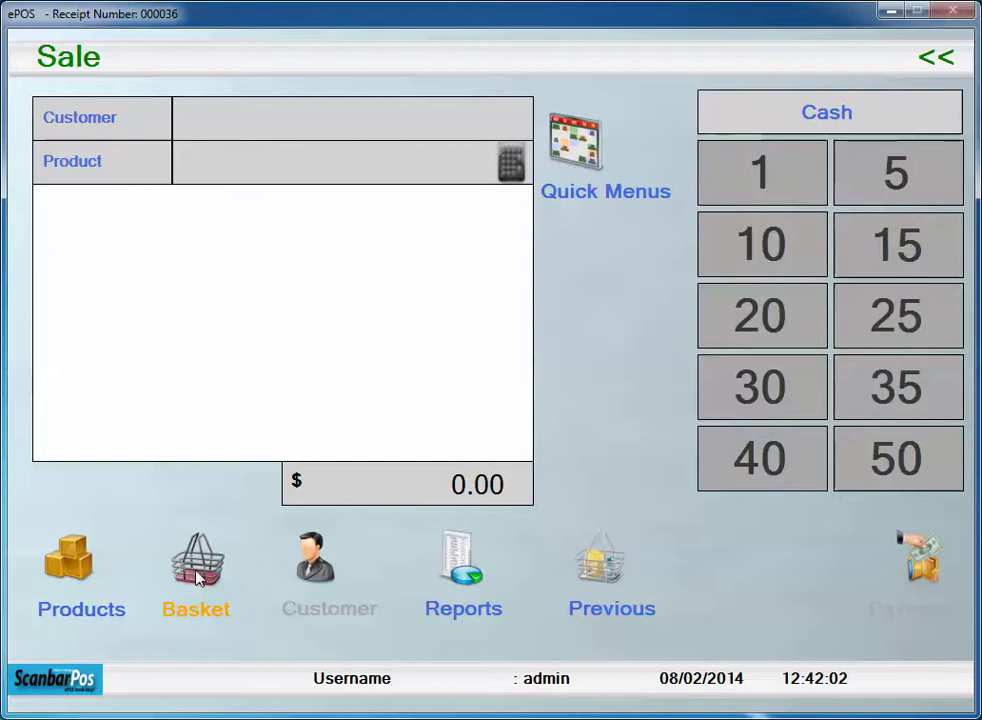
Step: Open the existing 6.00 deposit for editing from the deposits list and refund it
left_click(199, 575)
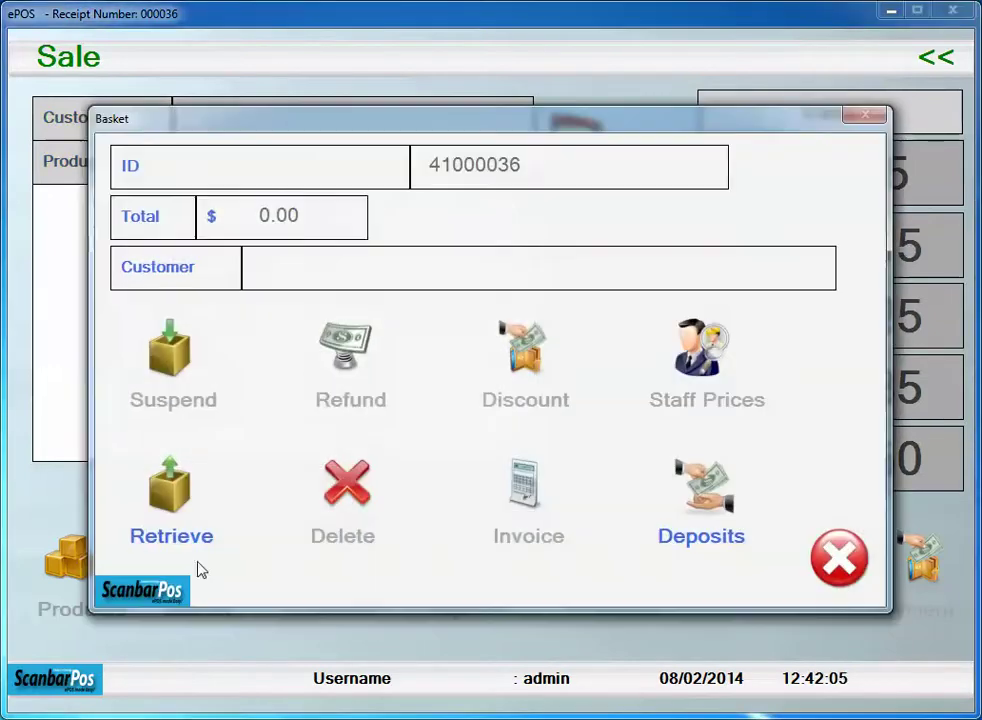
left_click(706, 487)
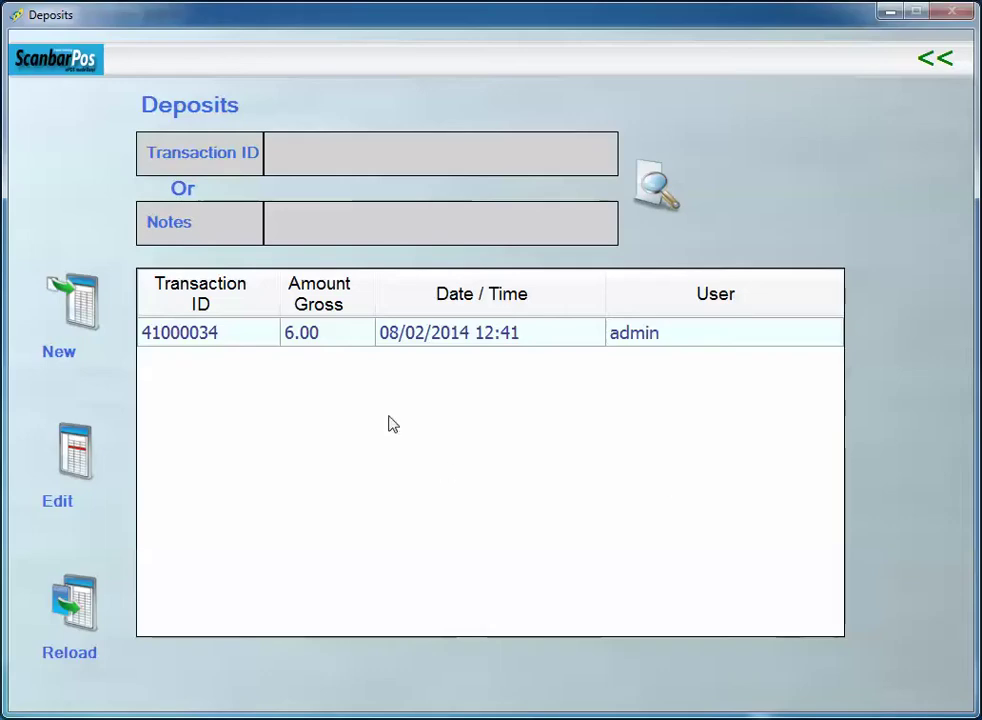
left_click(246, 341)
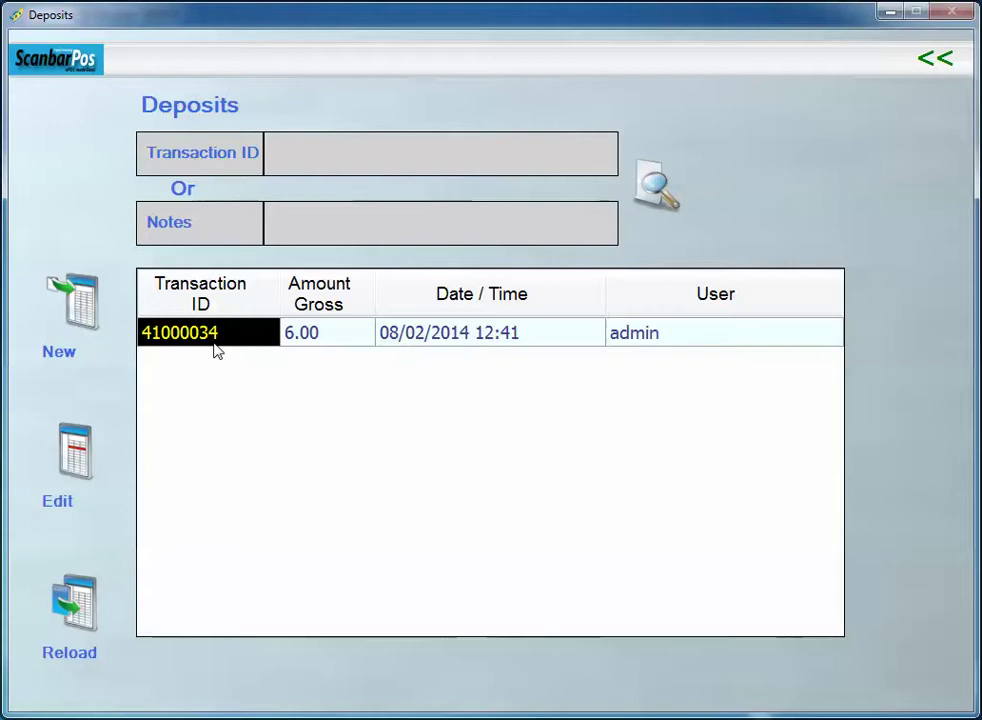
left_click(86, 456)
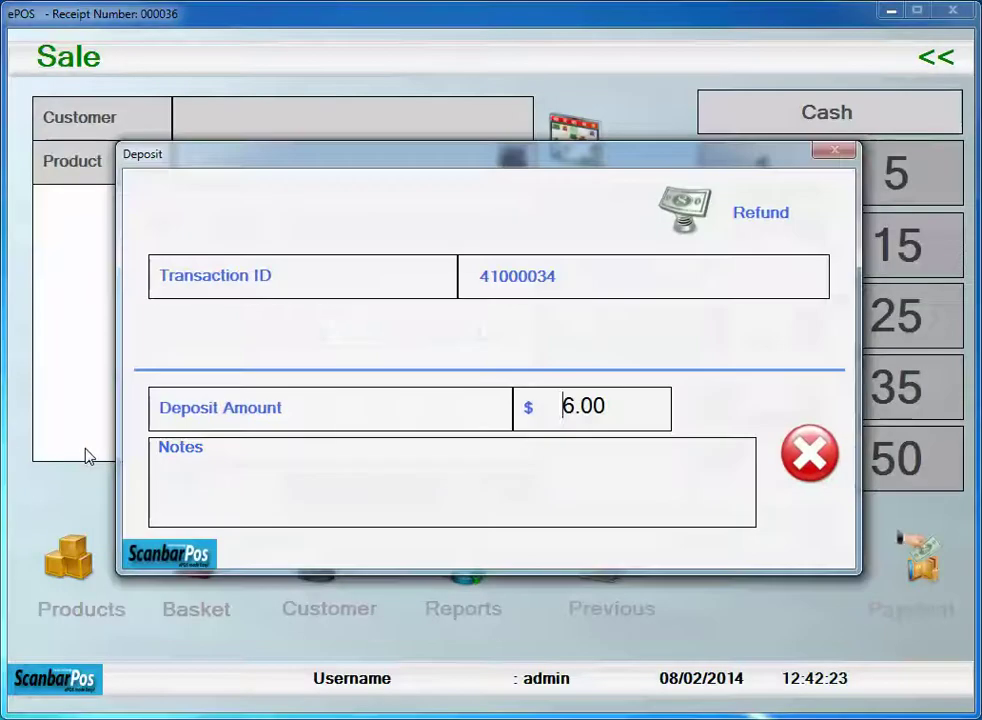
left_click(686, 212)
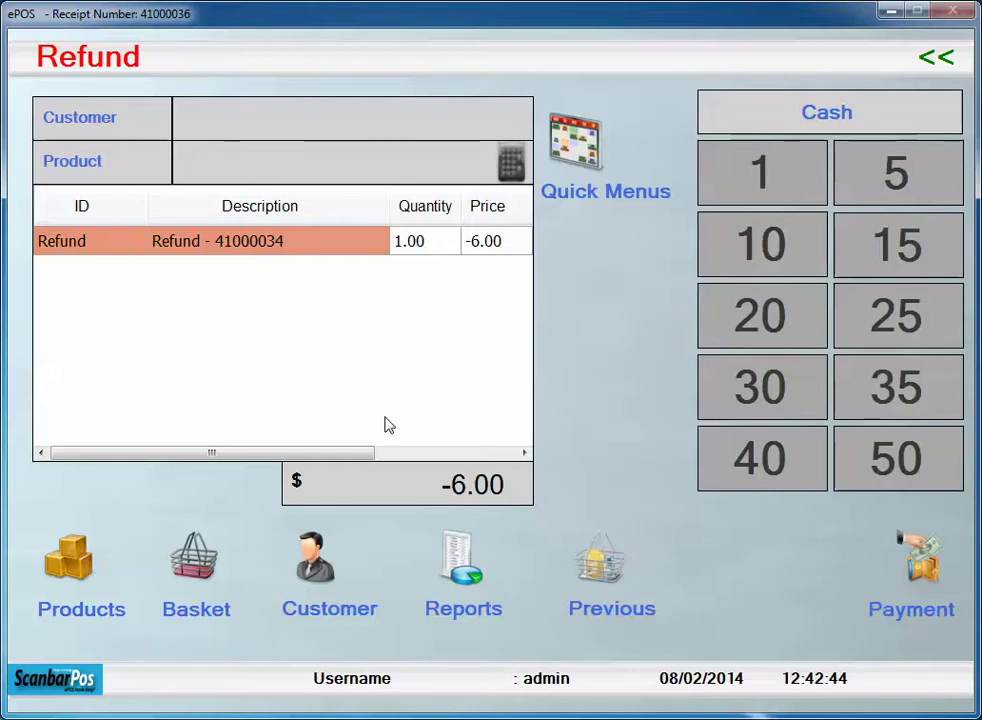
Step: Pay out the deposit refund in cash and print the receipt, checking its maximized preview before closing it
left_click(895, 578)
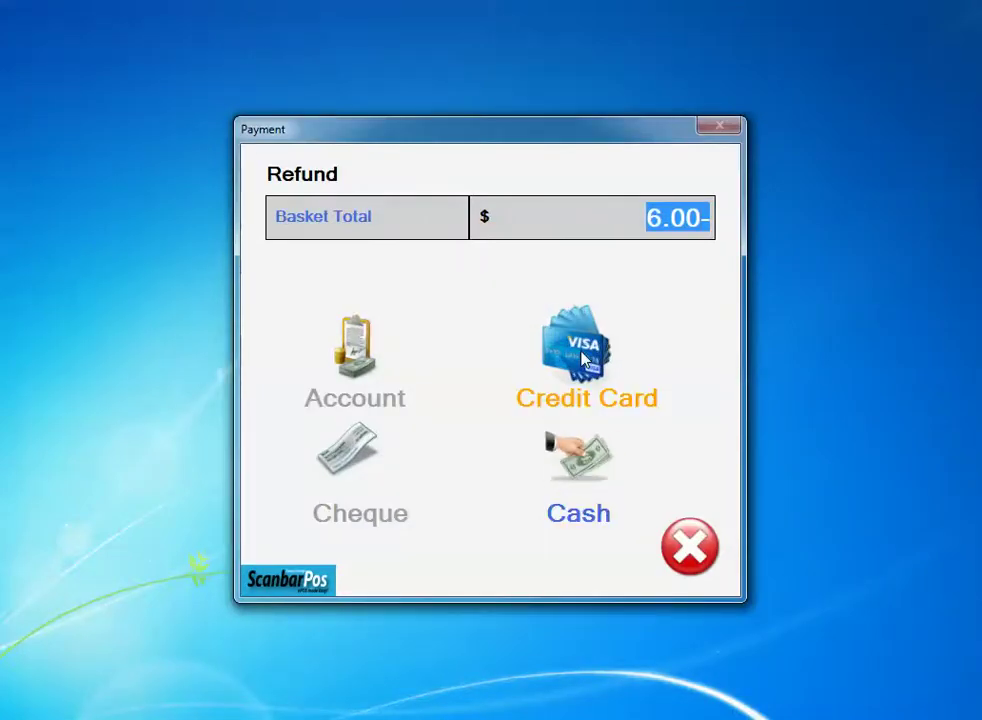
left_click(558, 438)
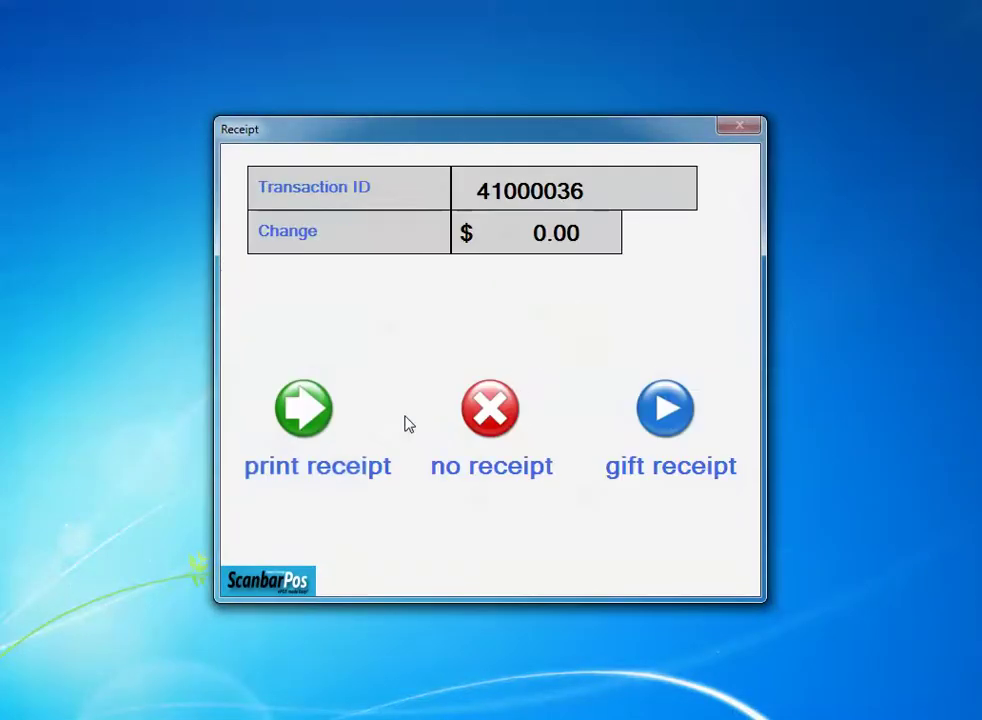
left_click(313, 430)
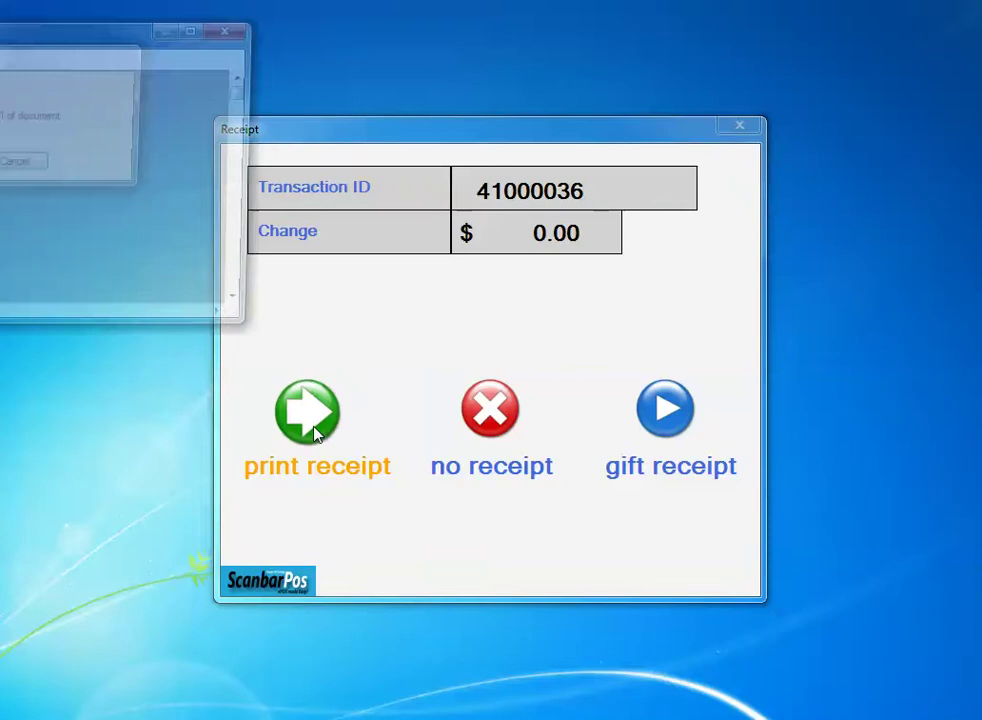
left_click_drag(114, 33, 613, 218)
left_click(693, 211)
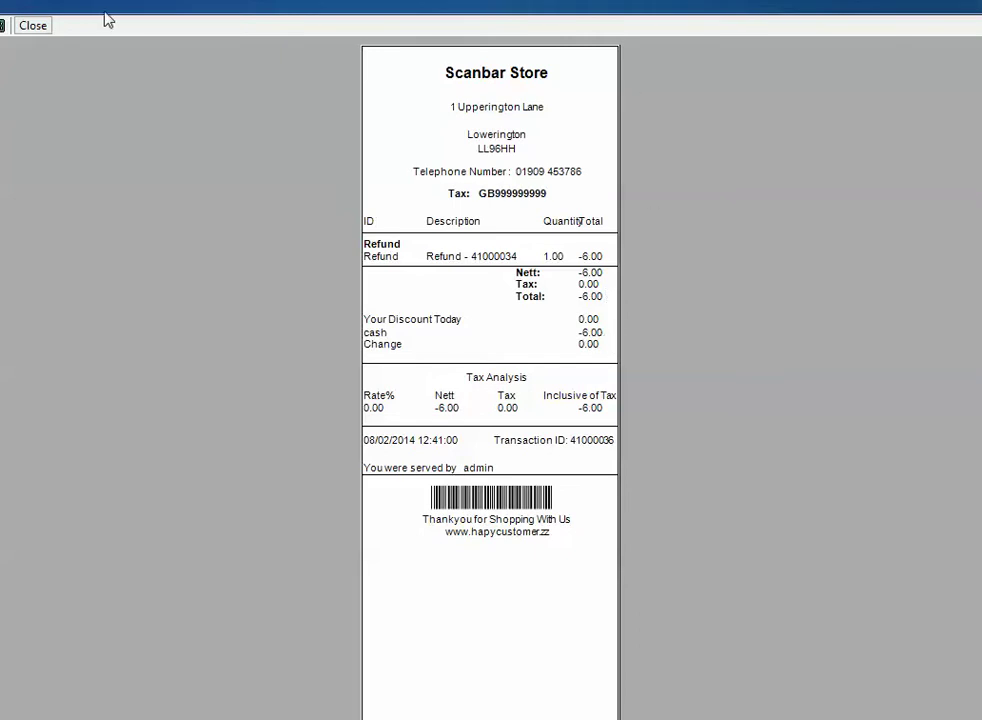
left_click(36, 25)
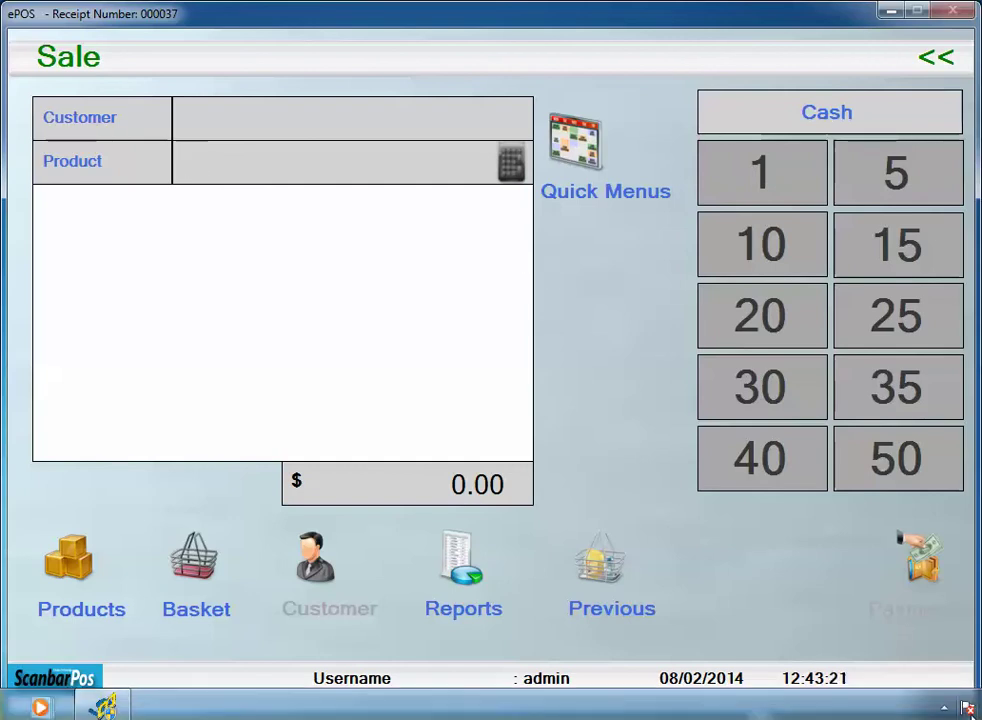
left_click(944, 708)
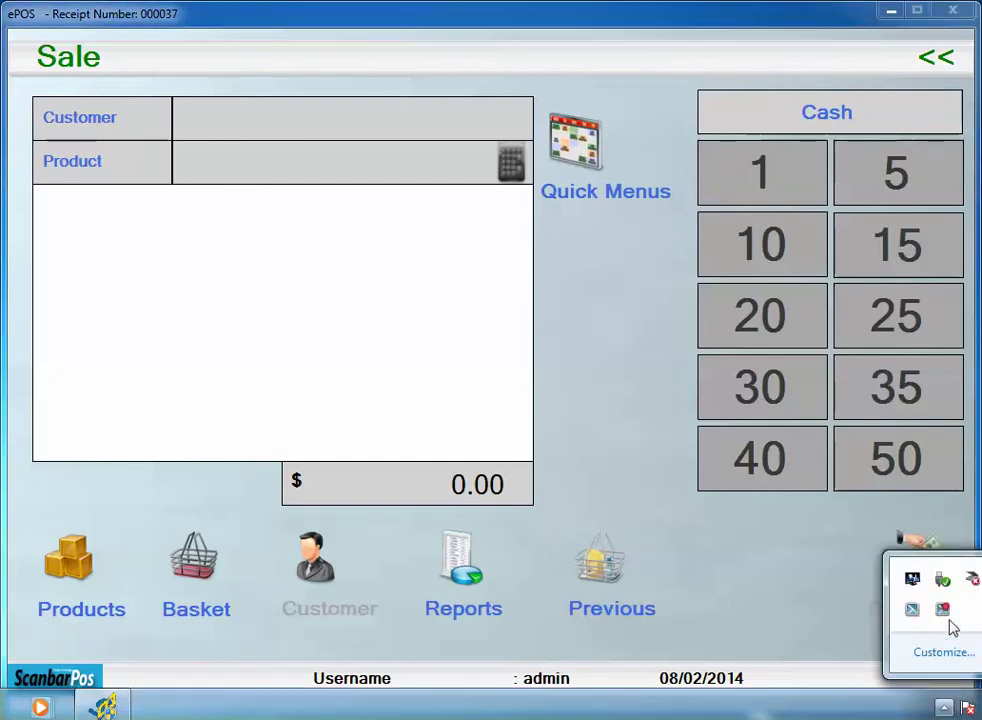